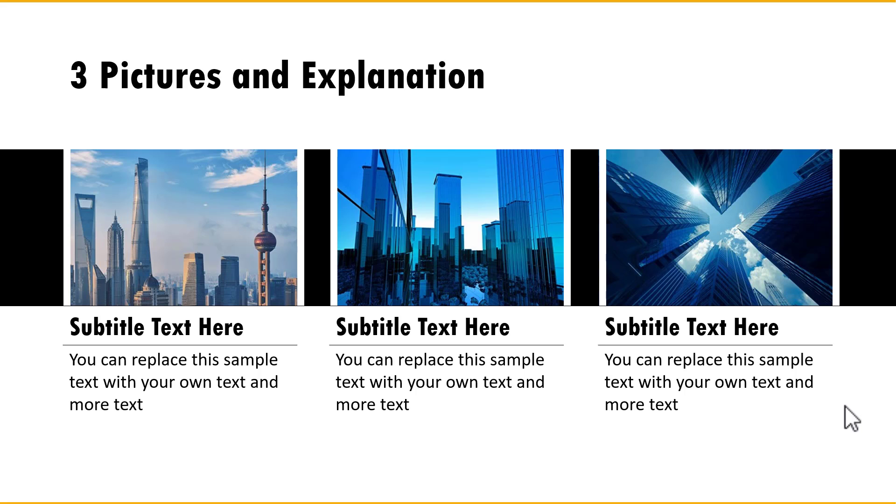
Step: Exit the finished example's slide show and return to editing slide 3
key("Escape")
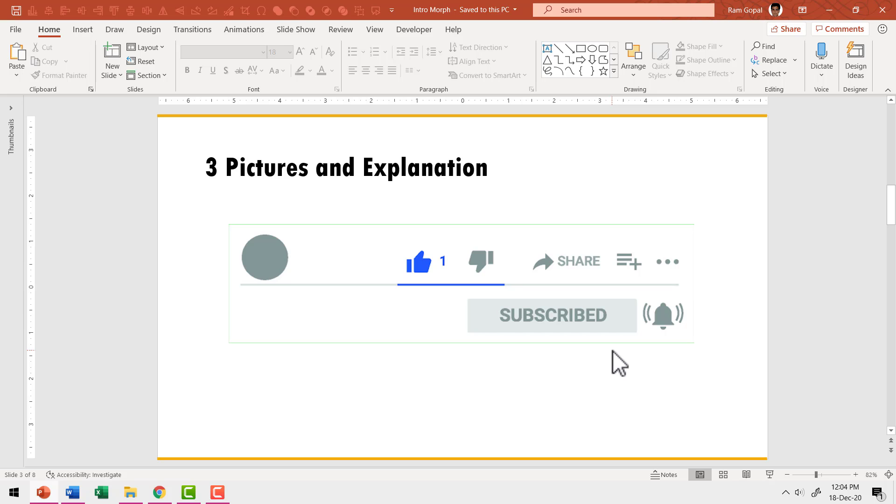
Step: Search PowerPoint's stock images for 'building'
left_click(82, 30)
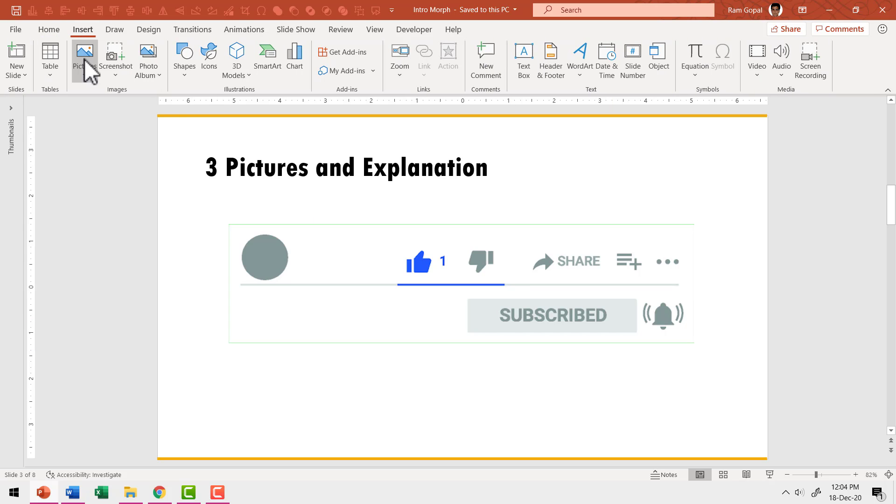
left_click(84, 79)
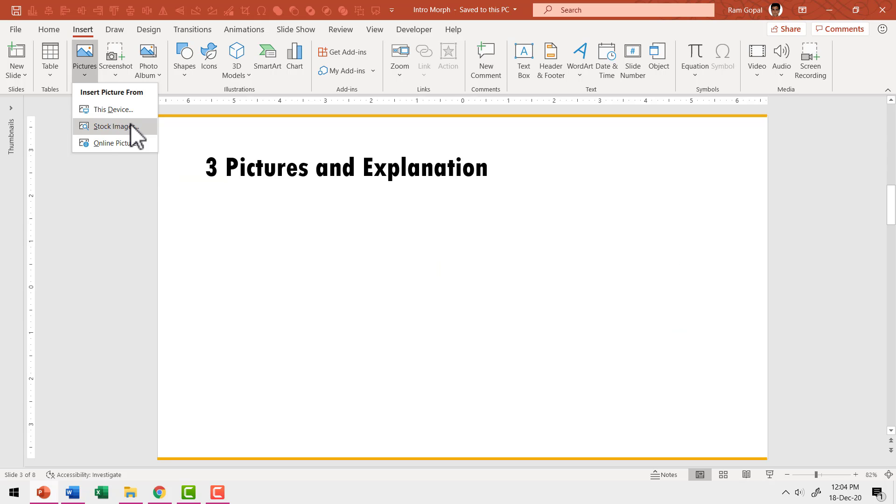
left_click(132, 127)
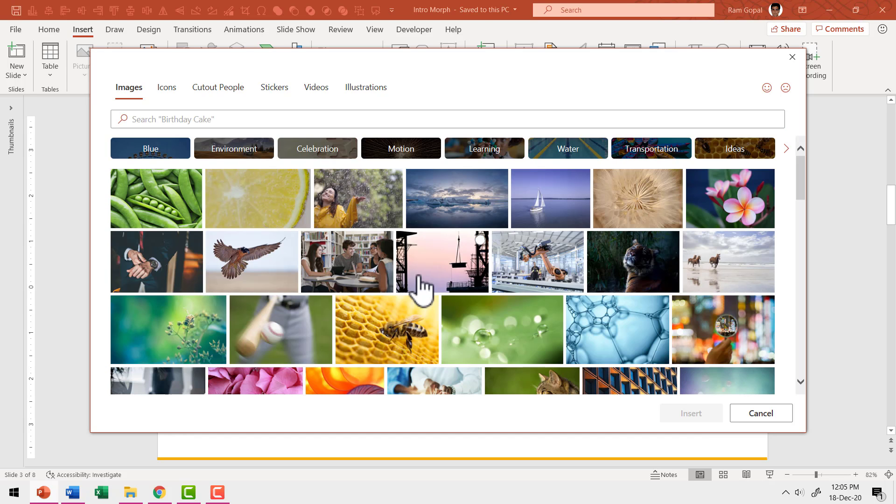
left_click(200, 119)
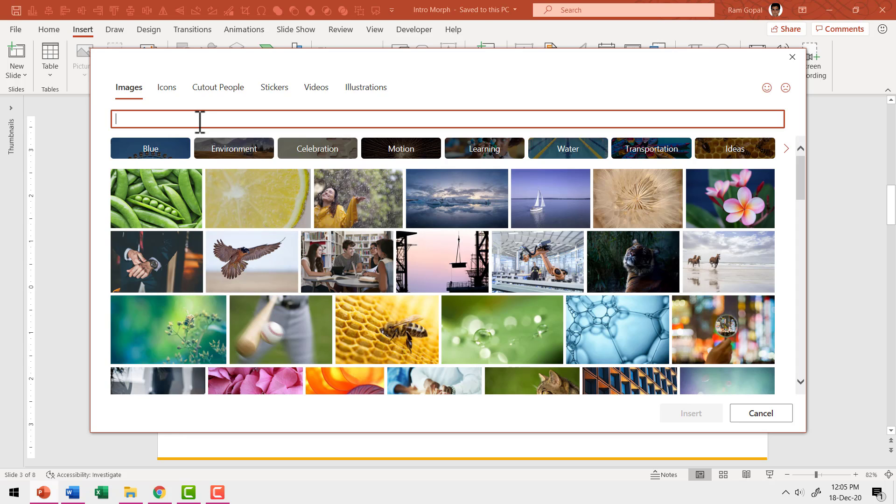
type("buildin")
type("g")
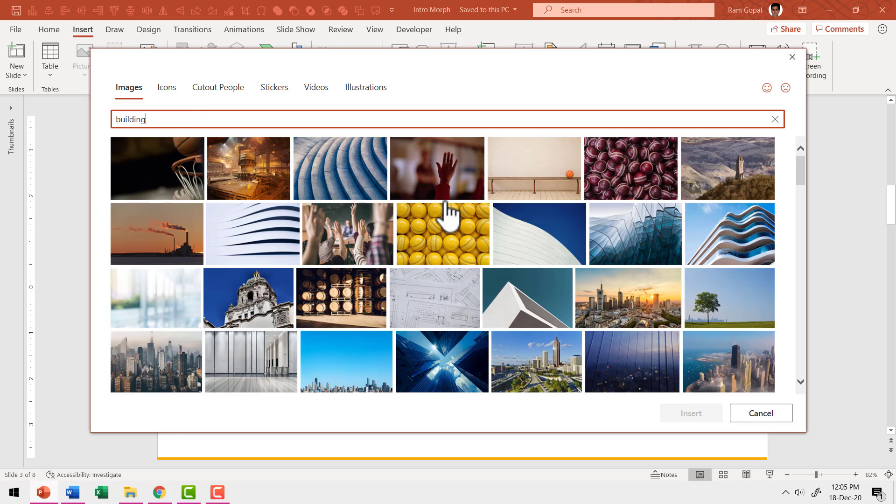
Step: Select the wavy glass, upward blue skyscraper and a third blue building photo, and insert them
scroll(446, 206, "down", 1)
left_click(674, 173)
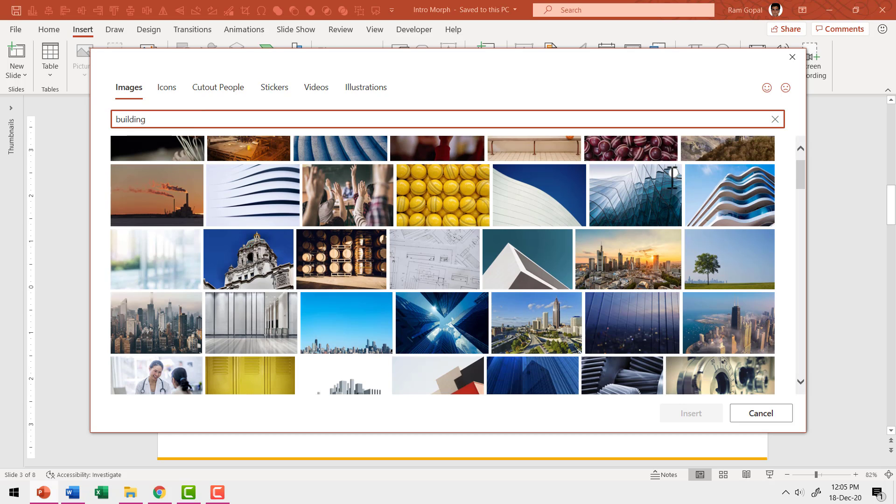
left_click(464, 324)
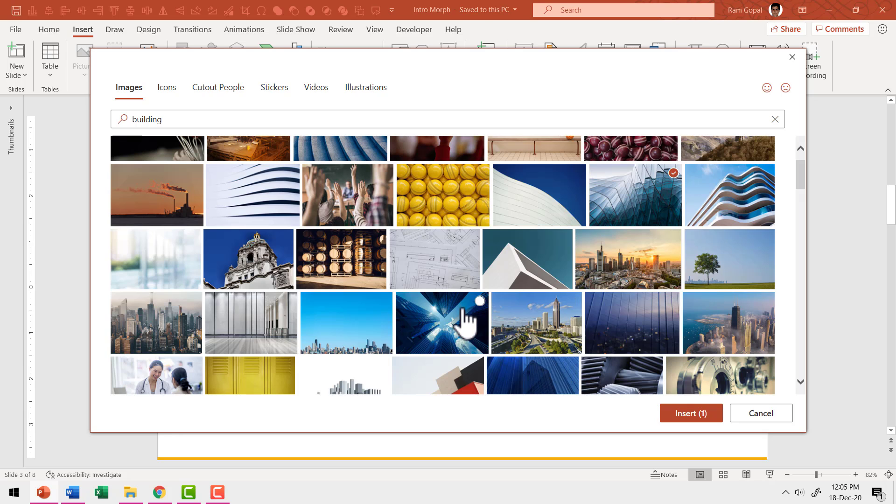
scroll(444, 327, "down", 2)
scroll(469, 321, "down", 1)
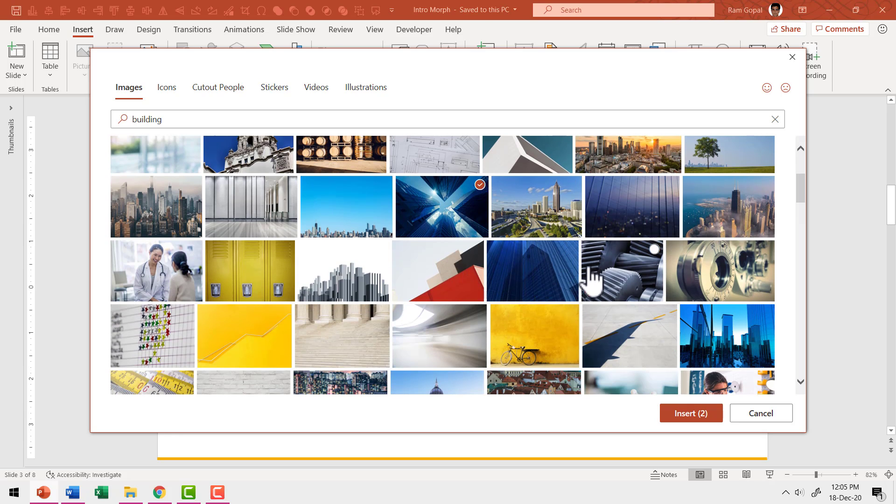
left_click(568, 275)
left_click(691, 415)
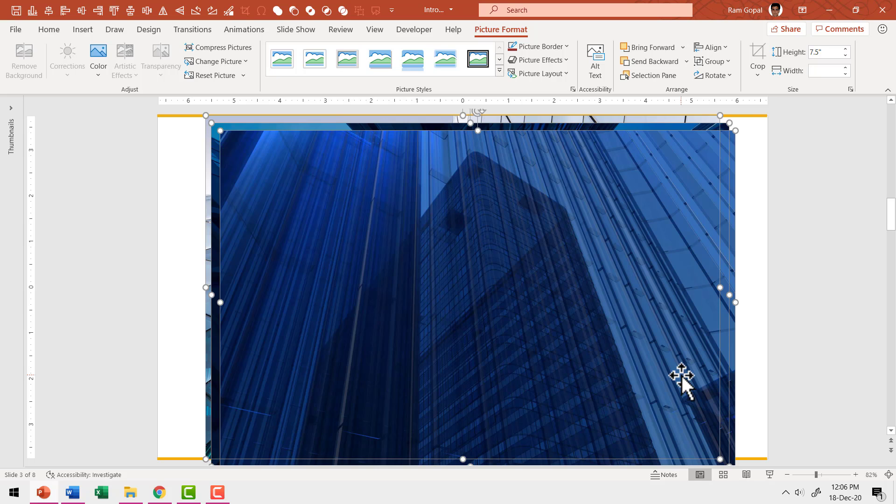
Step: Shrink the photos, put them under the title at left, and move one blue photo right
mouse_move(220, 130)
left_mouse_down()
mouse_move(407, 320)
mouse_move(578, 457)
left_mouse_up()
mouse_move(626, 413)
left_mouse_down()
mouse_move(260, 267)
mouse_move(270, 286)
left_mouse_up()
mouse_move(336, 256)
left_mouse_down()
mouse_move(492, 294)
mouse_move(612, 299)
mouse_move(516, 262)
mouse_move(662, 238)
left_mouse_up()
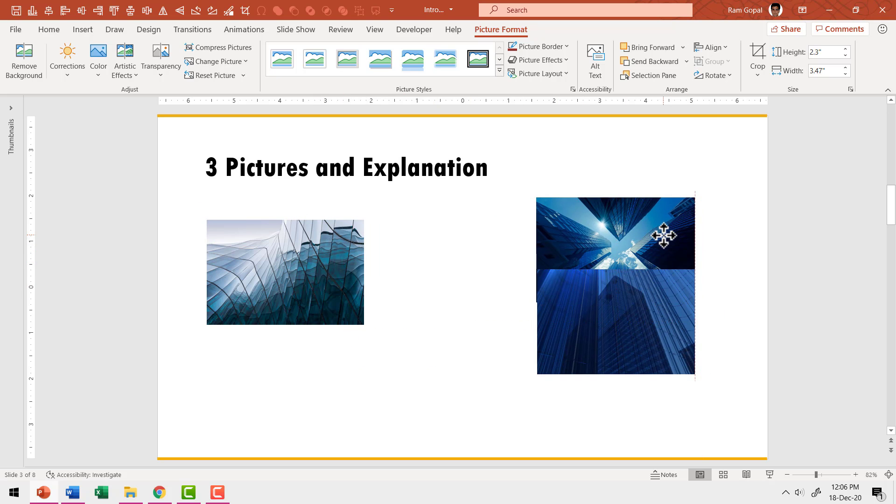
left_click(484, 386)
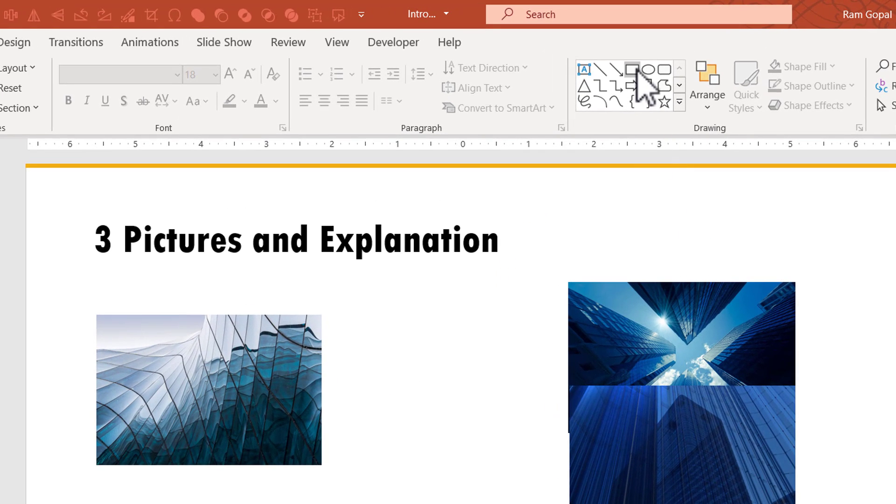
Step: Draw a rectangle covering the wavy glass photo and send it to the back
left_click(636, 70)
left_click_drag(99, 315, 321, 466)
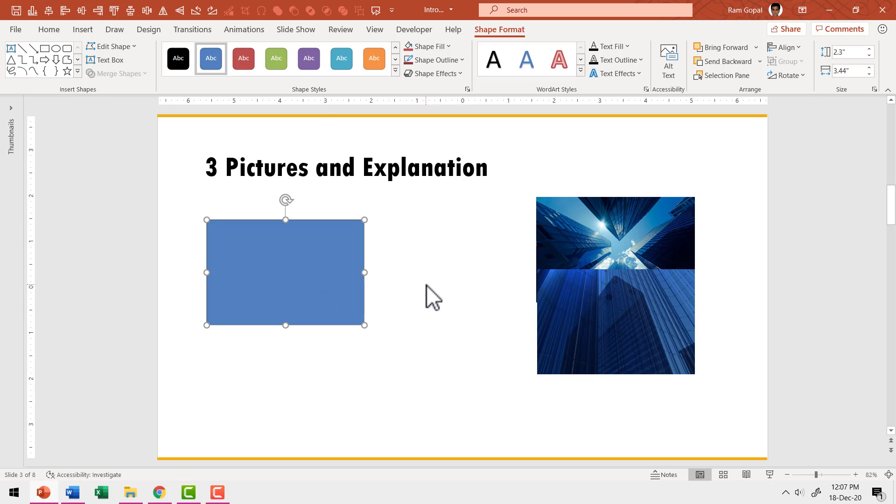
right_click(338, 260)
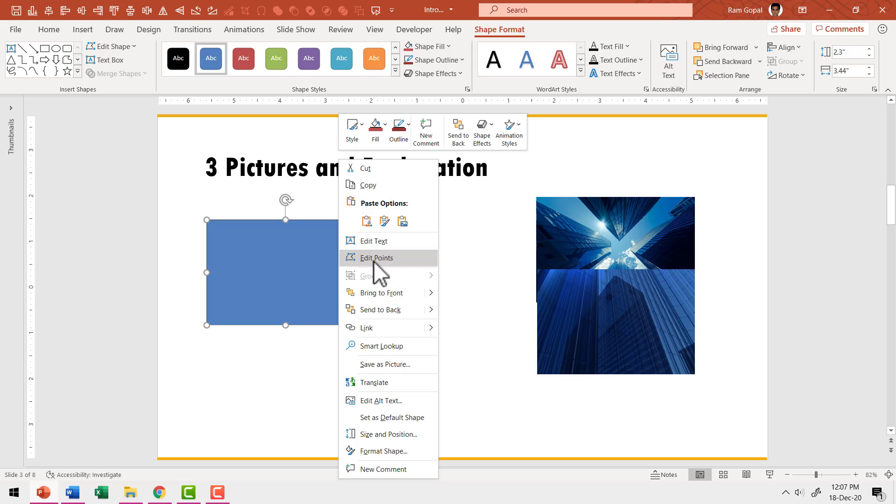
left_click(385, 302)
left_click(483, 292)
Step: Cut the wavy glass photo to the clipboard
left_click(309, 273)
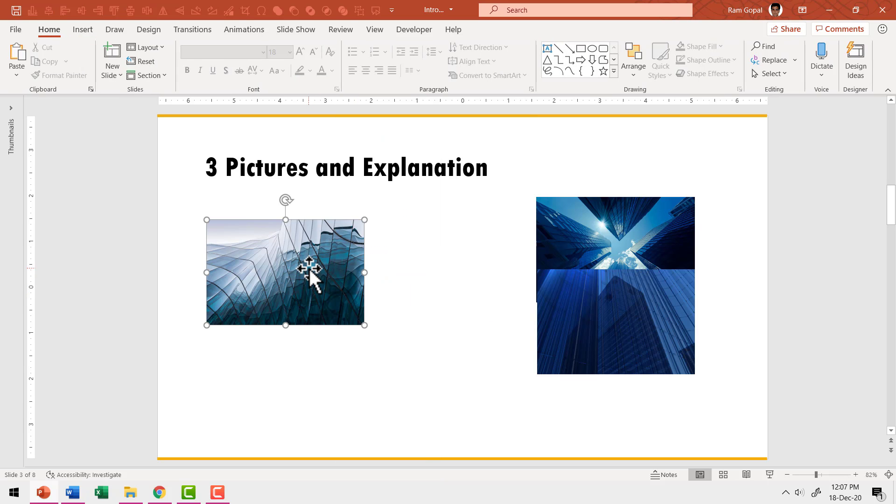
right_click(309, 269)
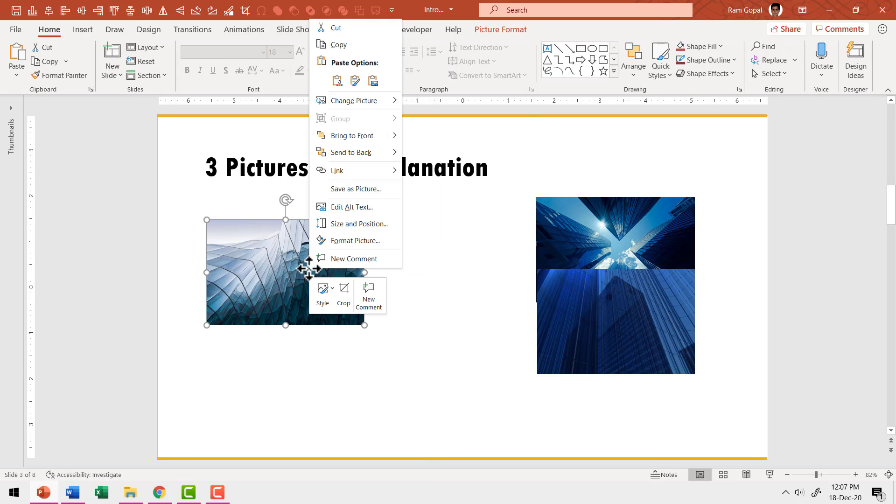
left_click(363, 28)
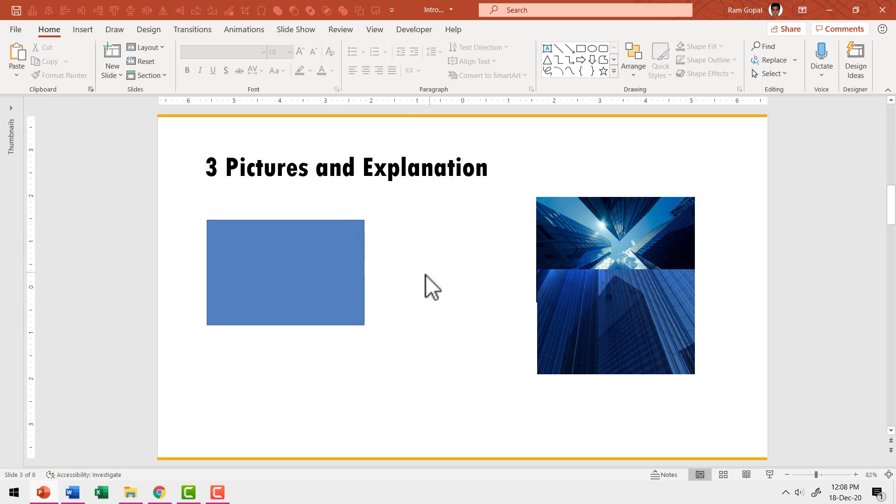
Step: Fill the rectangle with the clipboard photo using Format Shape's picture fill
right_click(309, 272)
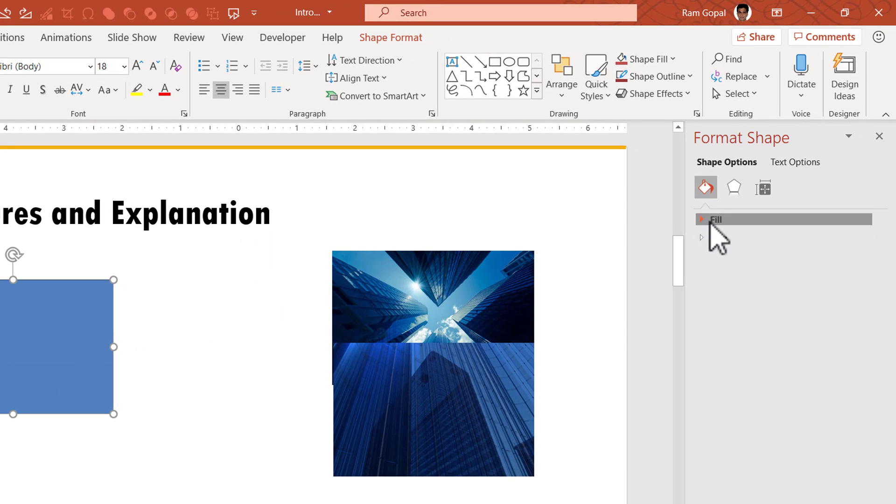
left_click(709, 219)
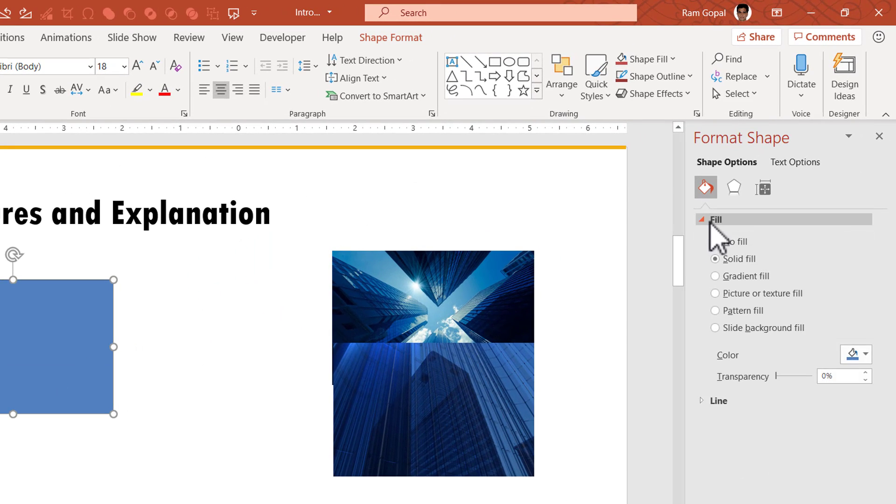
left_click(735, 295)
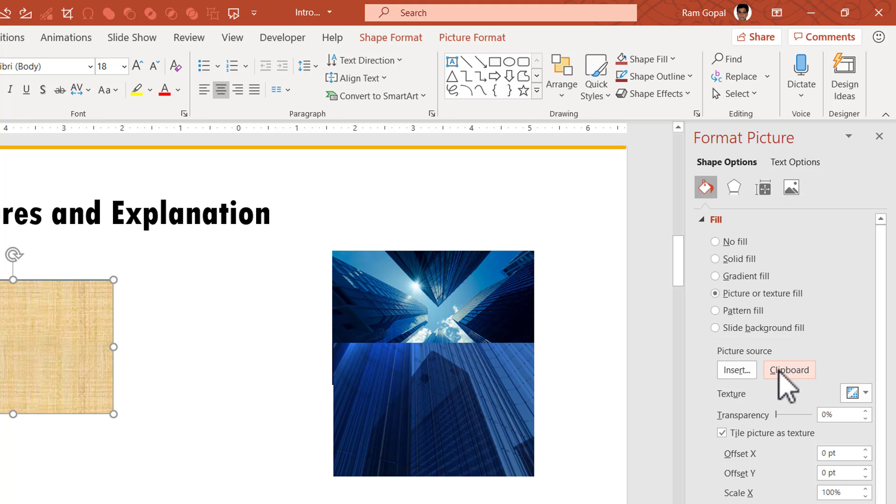
left_click(779, 371)
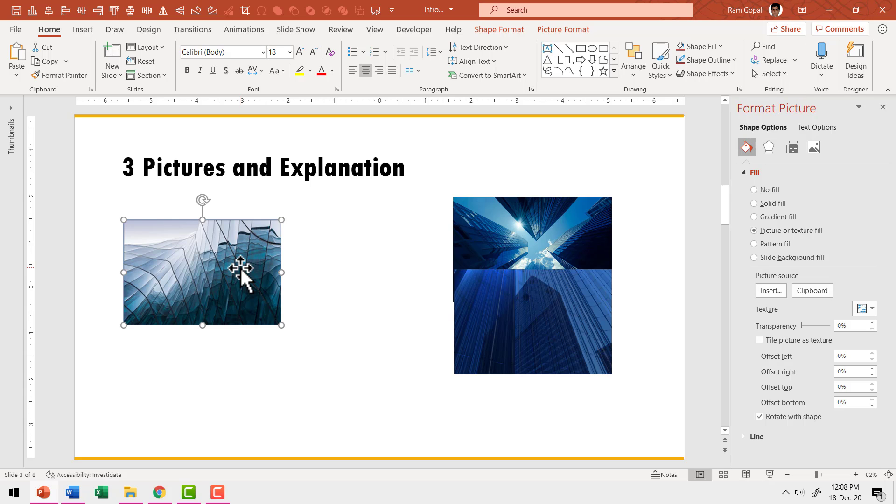
Step: Set the photo-filled rectangle's outline to No Outline
left_click(709, 61)
left_click(708, 223)
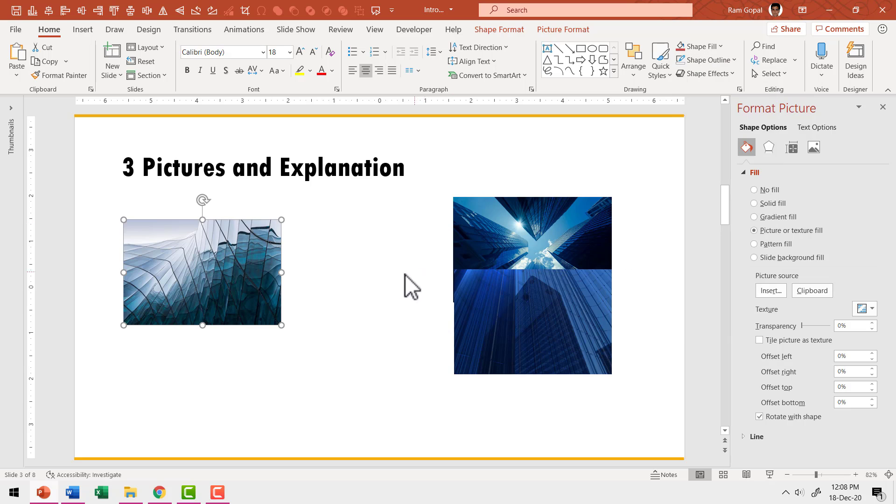
left_click(347, 294)
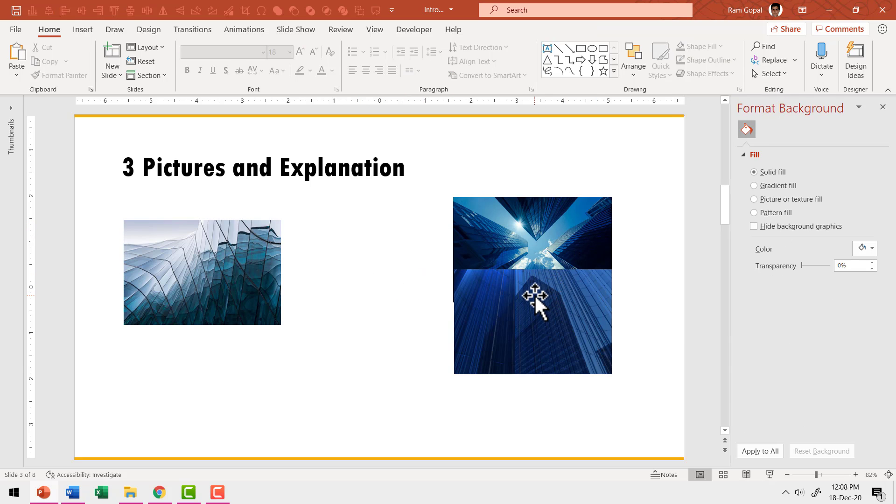
Step: Show the slide thumbnails and add a new blank slide after slide 3
left_click(16, 113)
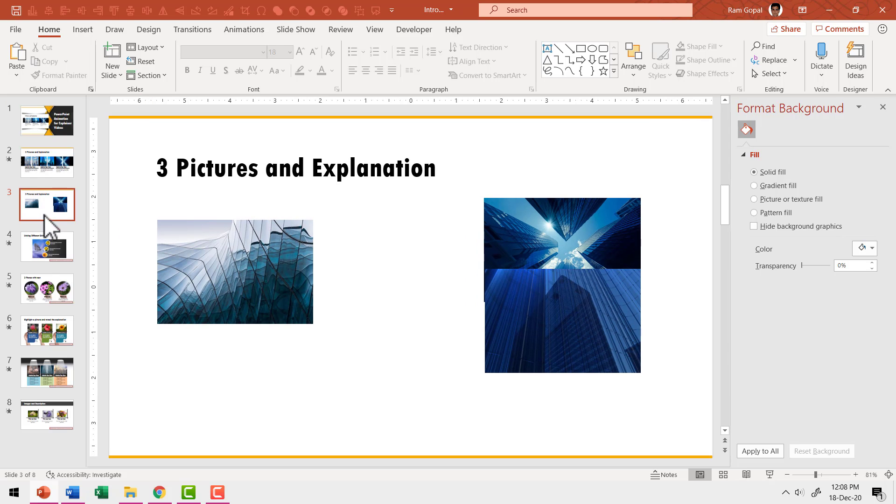
right_click(66, 225)
left_click(102, 272)
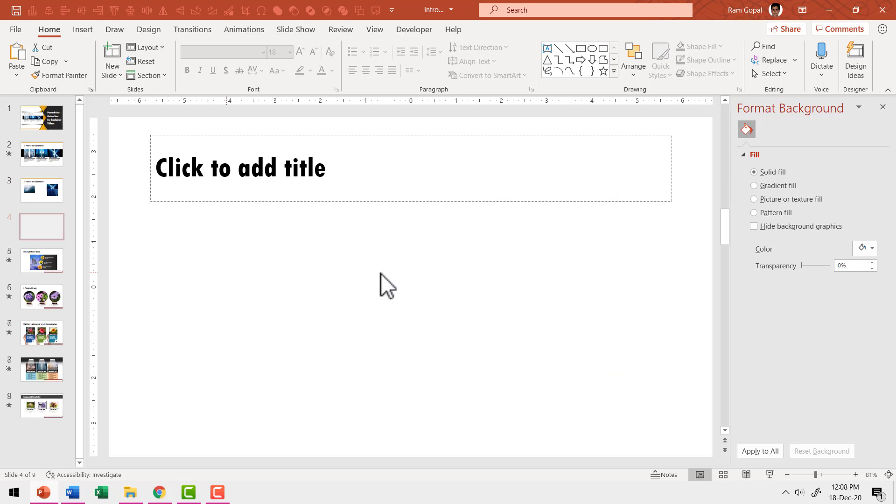
Step: Move both blue skyscraper photos from slide 3 to slide 4, then collapse the thumbnail pane
left_click(52, 192)
left_click(552, 265)
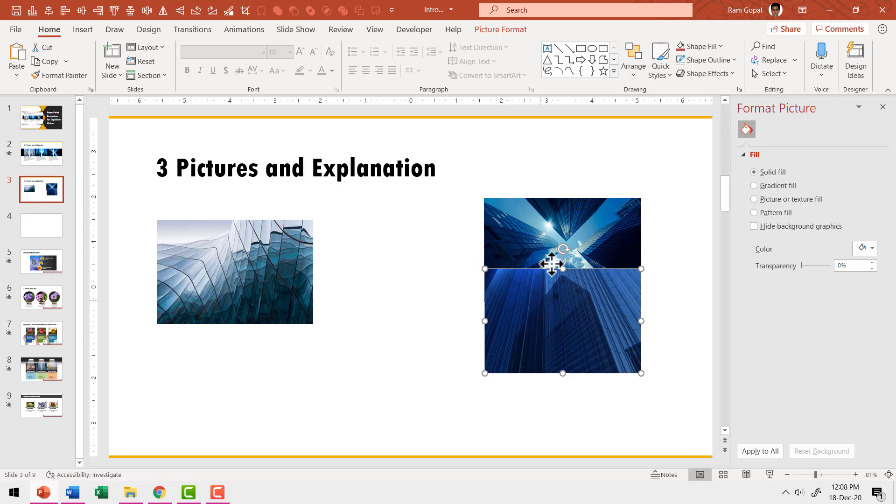
left_click(556, 244, "shift")
key("ctrl+x")
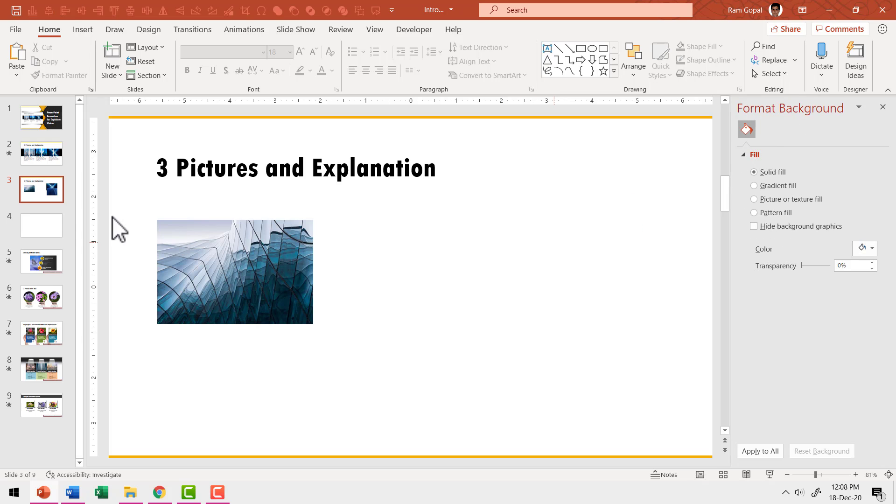
scroll(136, 229, "down", 1)
right_click(481, 276)
left_click(509, 302)
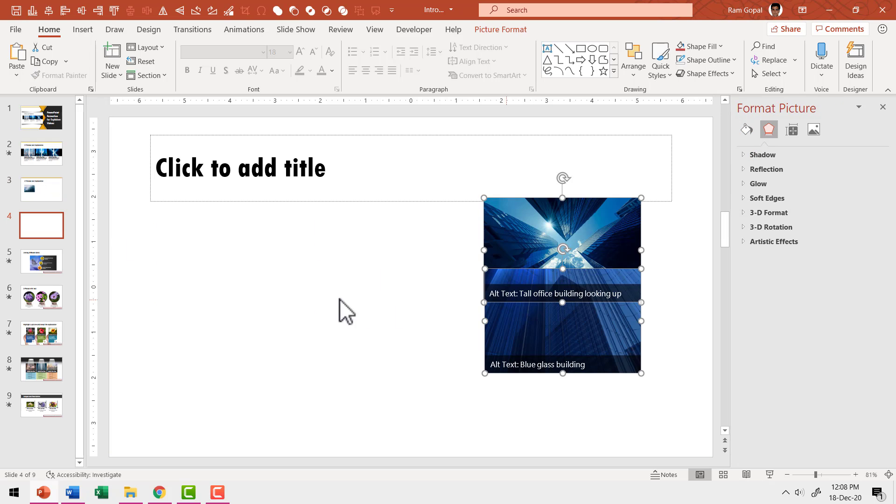
left_click(47, 194)
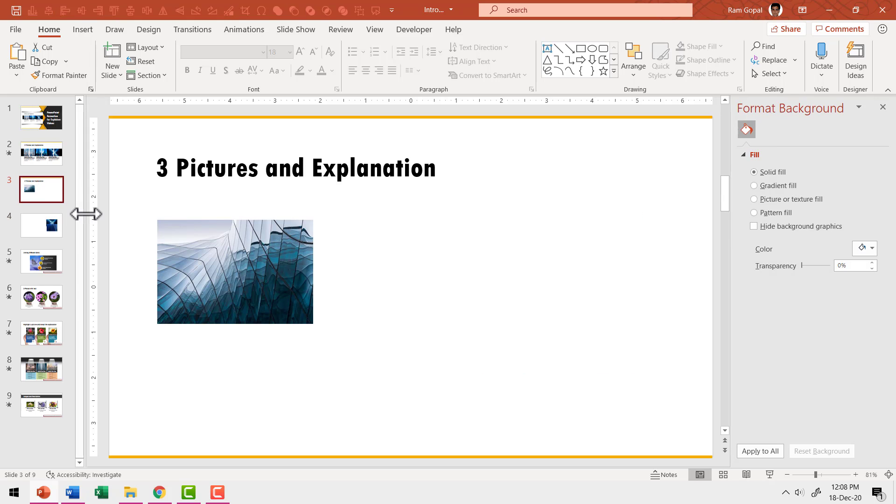
left_click_drag(79, 213, 5, 216)
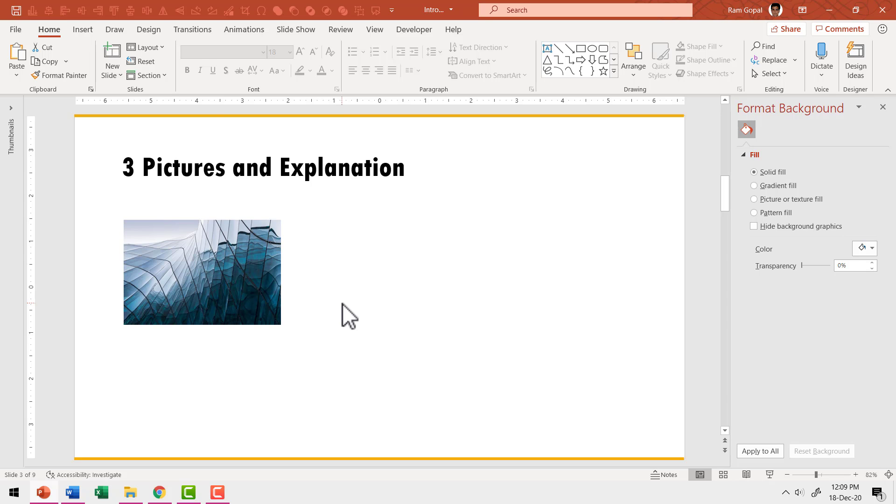
Step: Draw a thin vertical rectangle over the glass picture, filled white with no outline
left_click(615, 73)
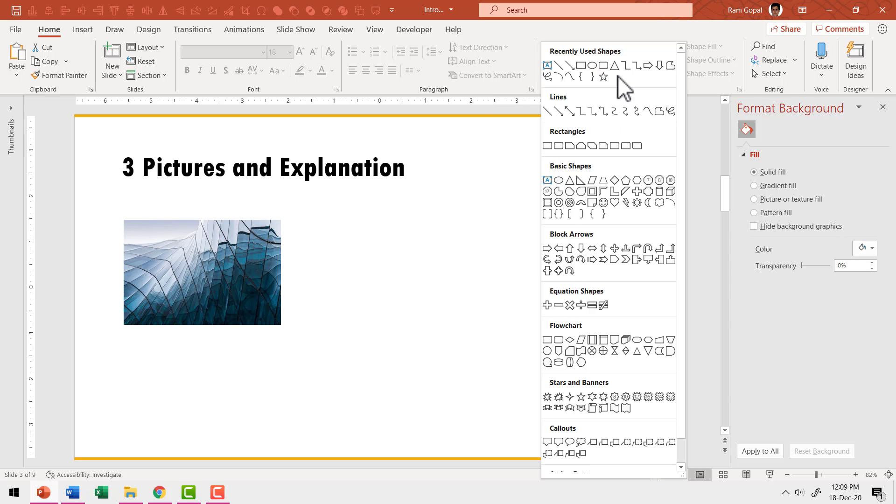
left_click(544, 147)
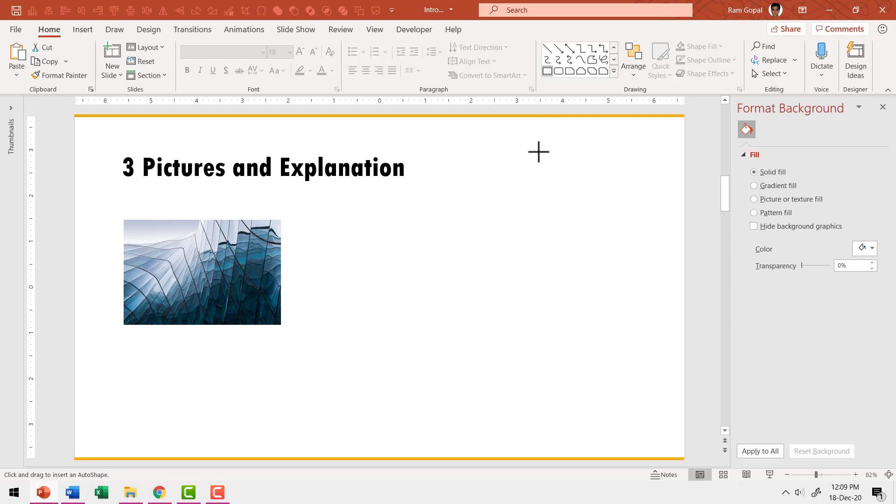
left_click_drag(191, 222, 192, 325)
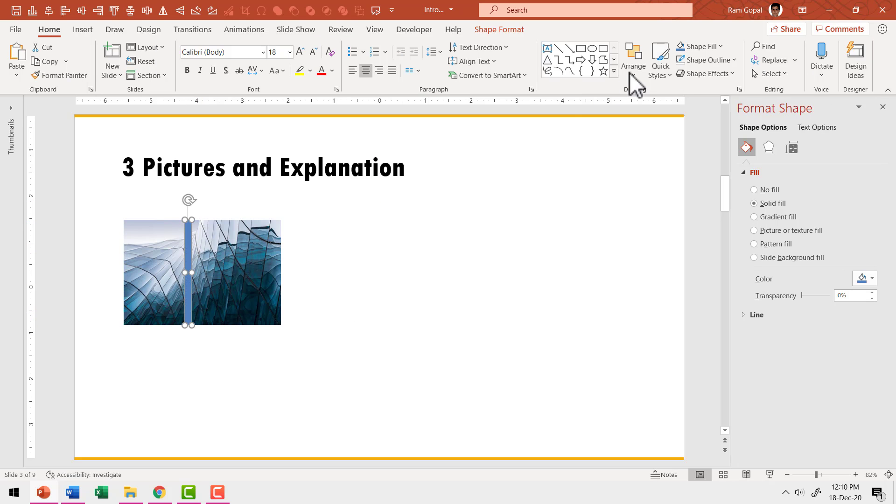
left_click(719, 47)
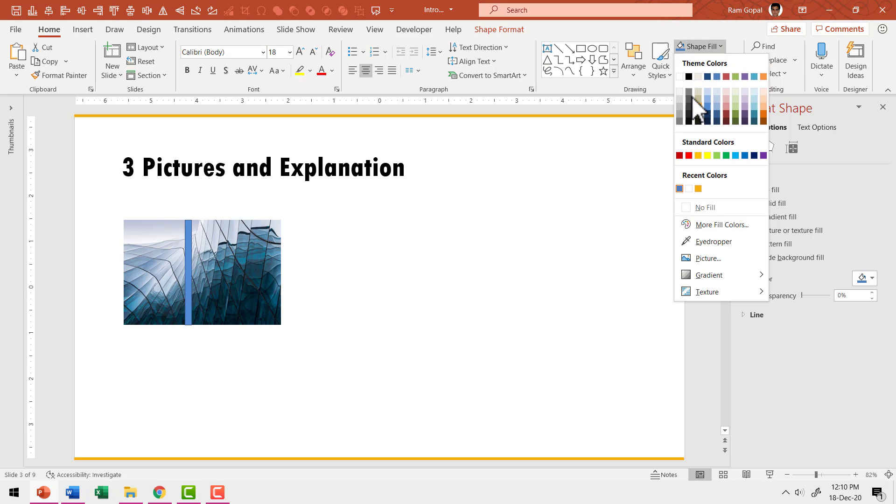
left_click(679, 76)
left_click(709, 61)
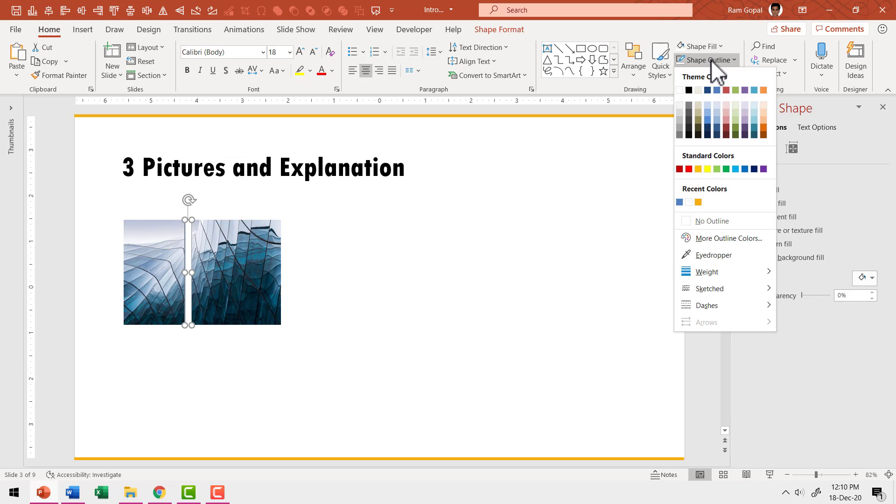
left_click(709, 221)
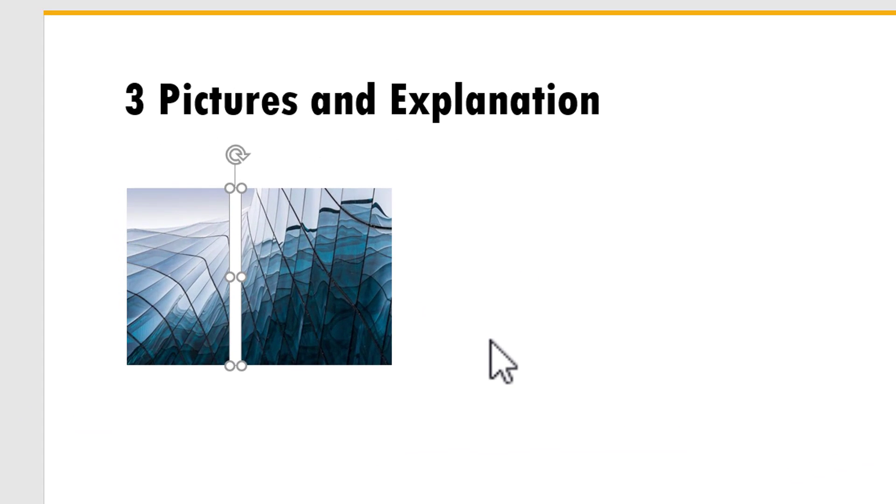
Step: Duplicate the white strip, position the copy beside it, and select both strips
key("ctrl+d")
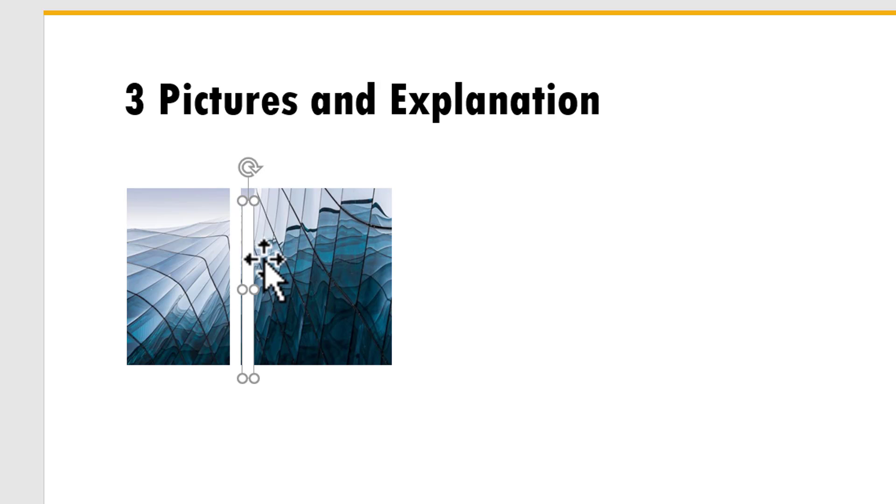
left_click_drag(250, 240, 250, 233)
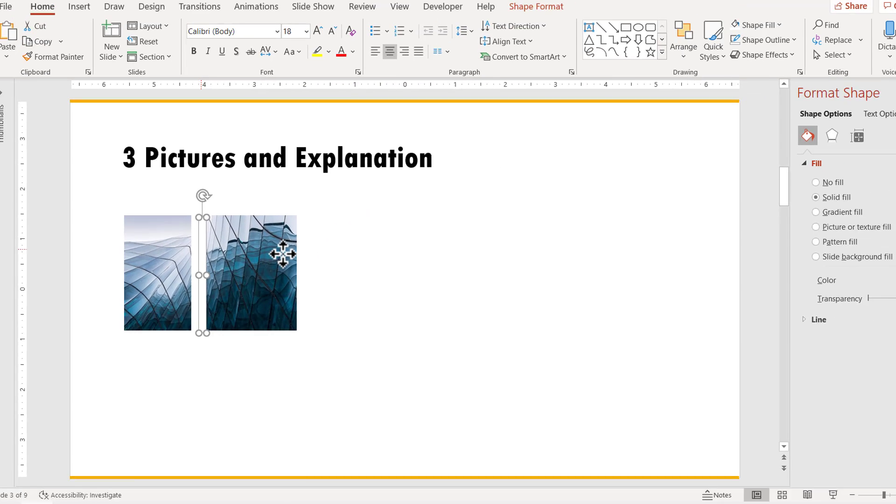
key("Left")
key("Left")
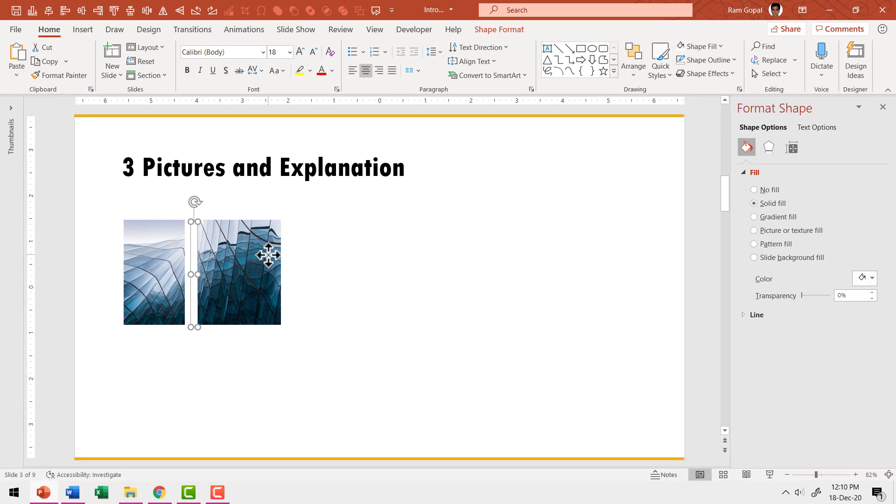
left_click_drag(234, 368, 144, 206)
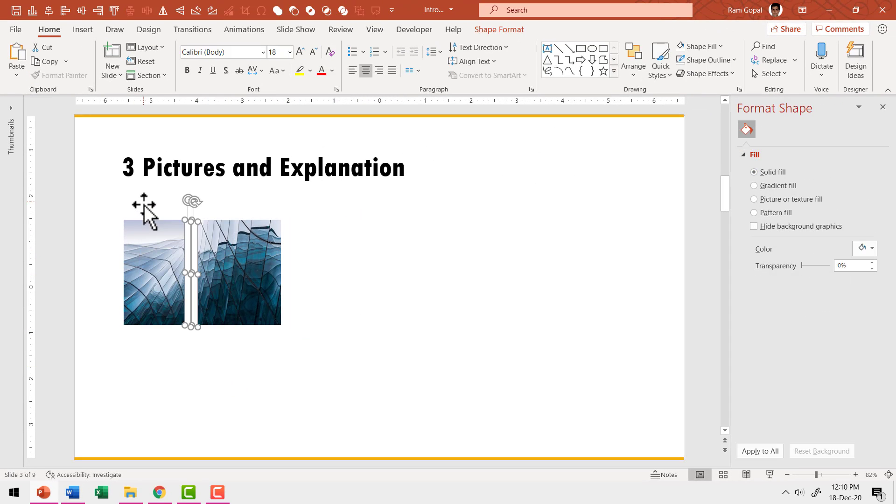
left_click(506, 30)
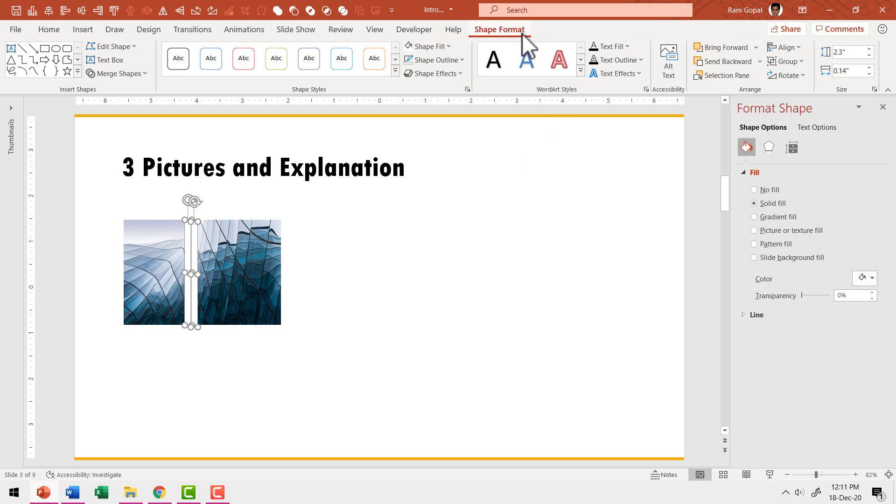
left_click(786, 47)
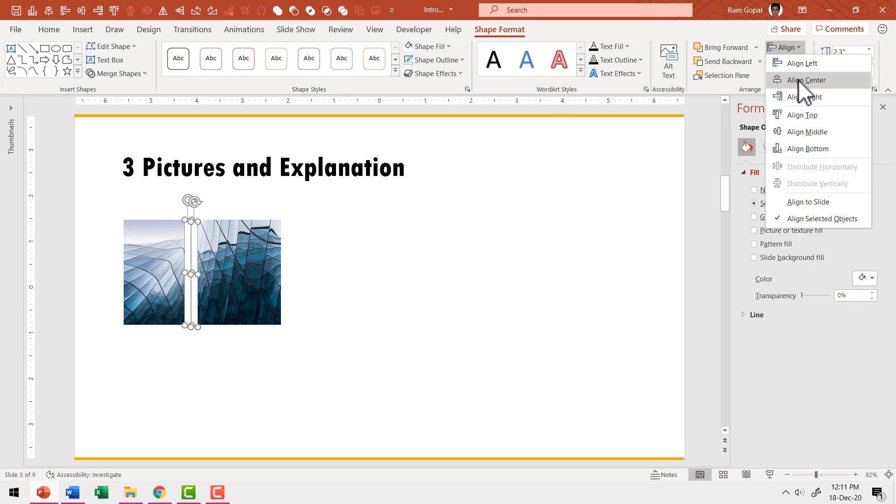
Step: Top-align the thin white strips and group them into one object
left_click(801, 116)
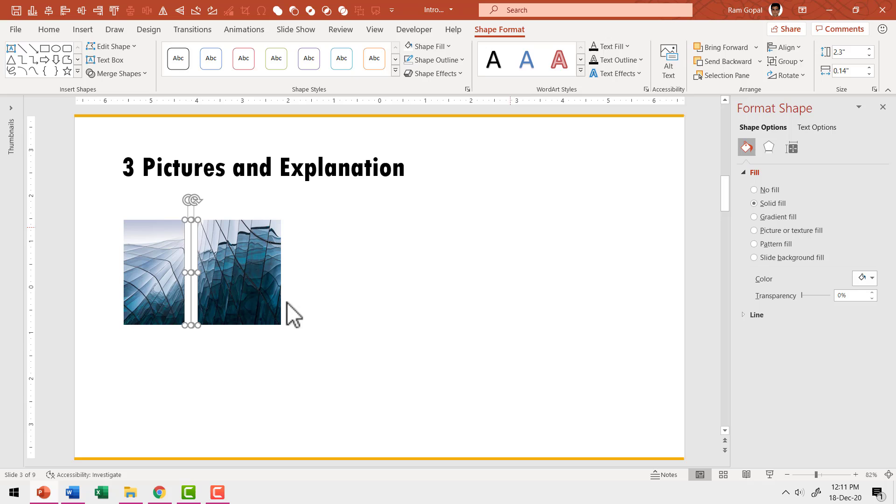
left_click(259, 349)
left_click_drag(226, 363, 177, 203)
key("ctrl+g")
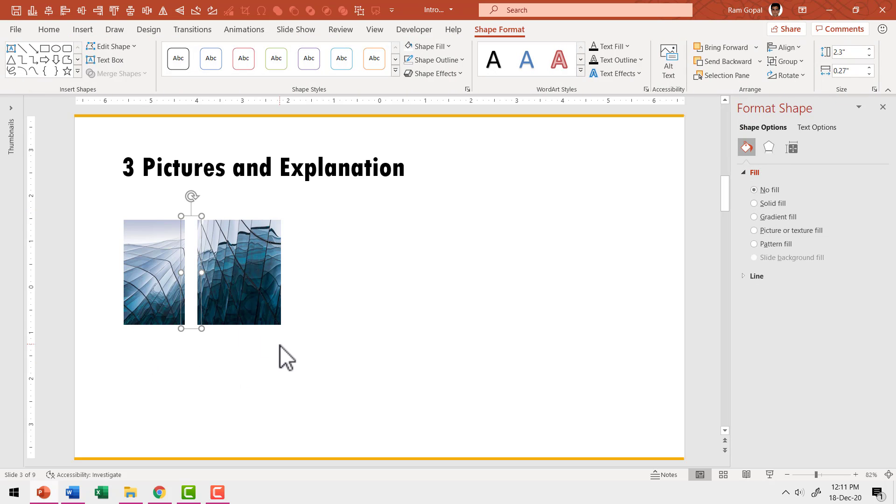
Step: Centre the strip horizontally on the glass picture, then ungroup and select the strip
left_click(259, 252, "shift")
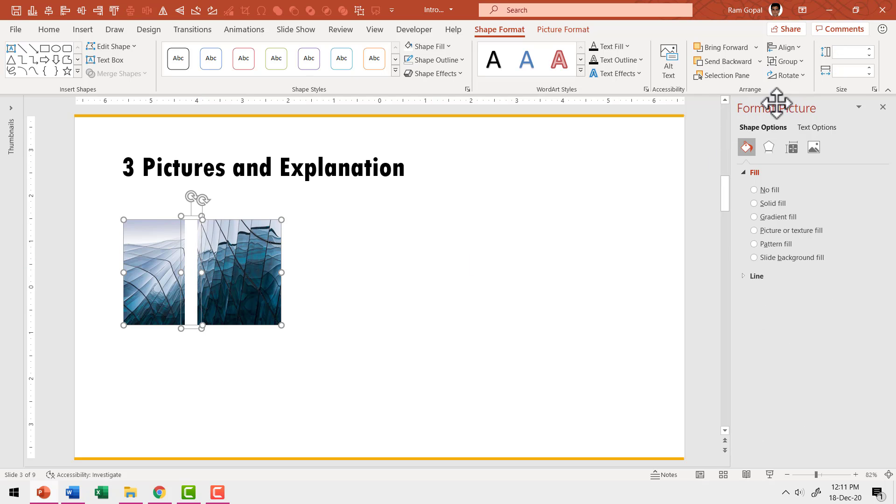
left_click(784, 47)
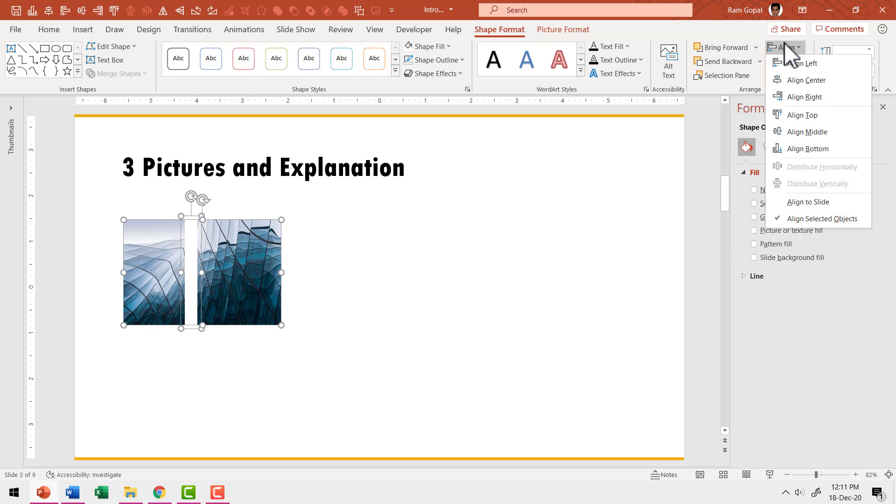
left_click(798, 80)
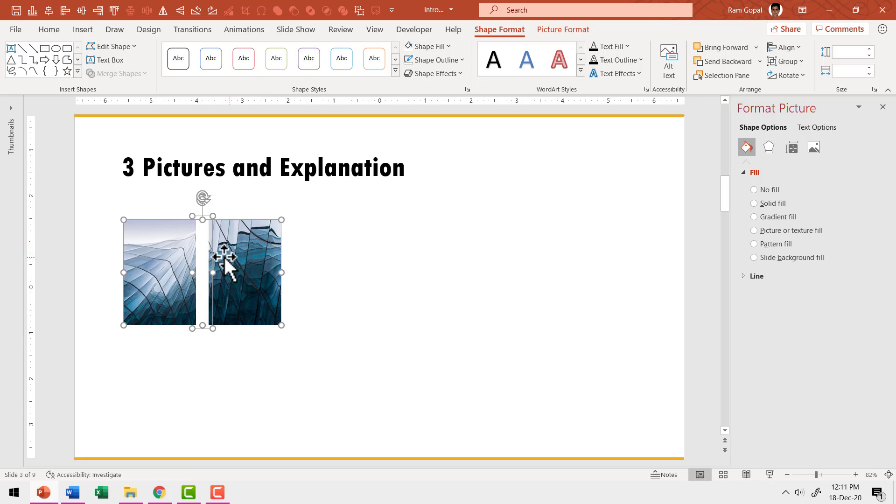
right_click(203, 240)
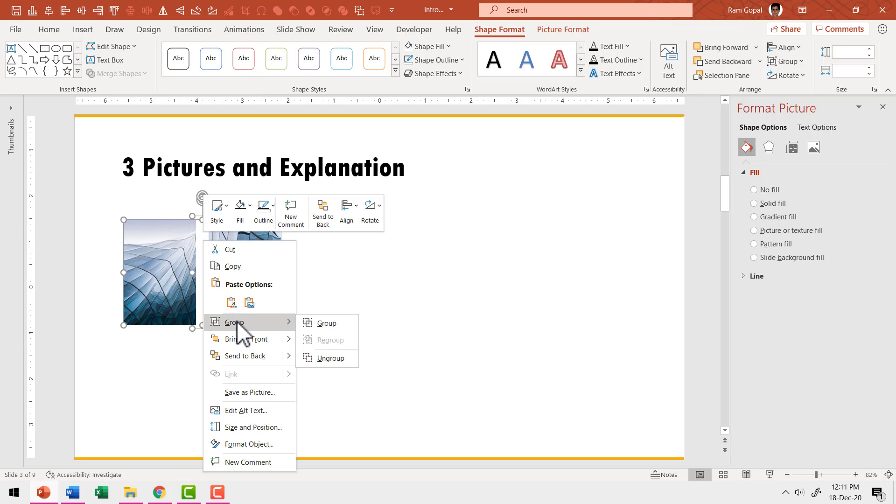
left_click(328, 360)
left_click(285, 415)
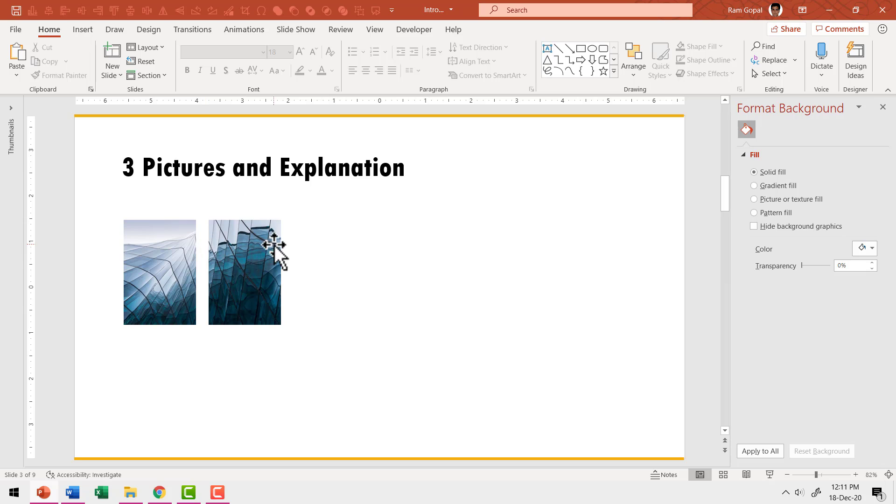
left_click(200, 281)
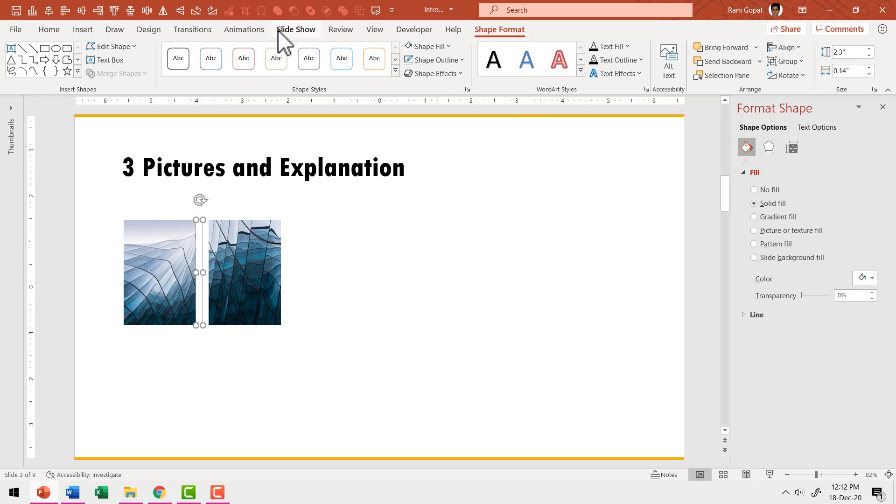
Step: Give the white strip (Rectangle 12) a Lines motion path with direction Left
left_click(250, 32)
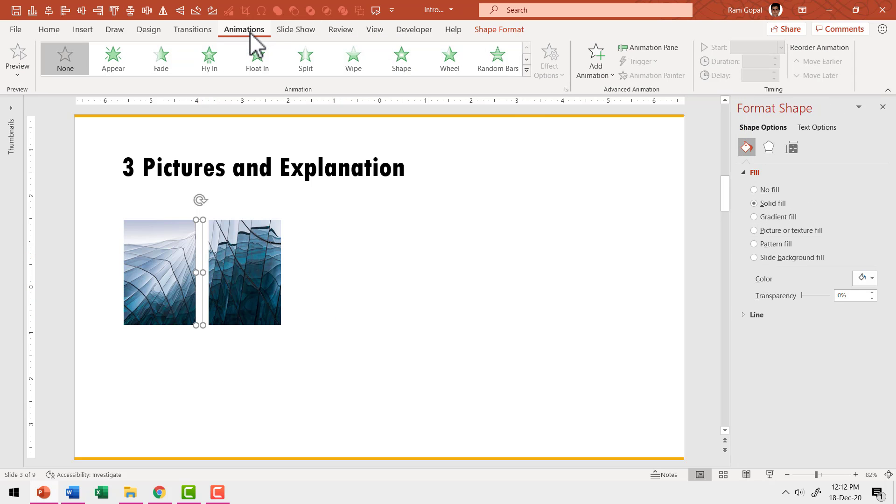
left_click(661, 48)
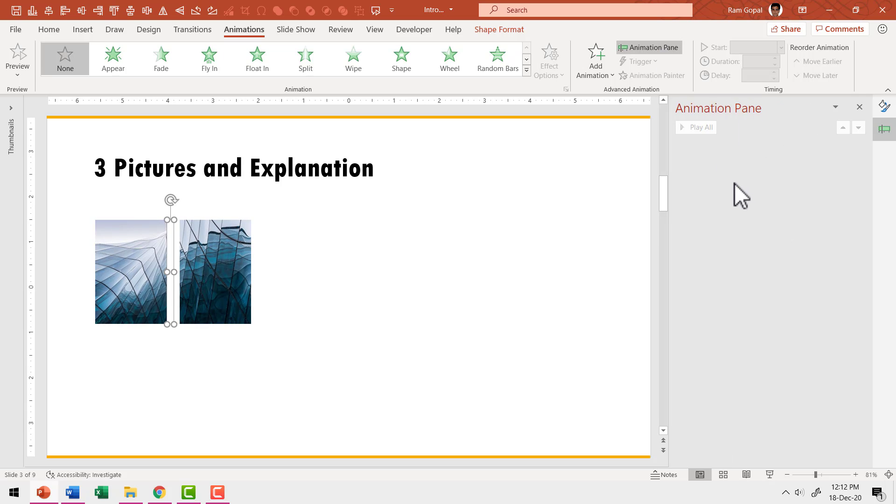
left_click(527, 71)
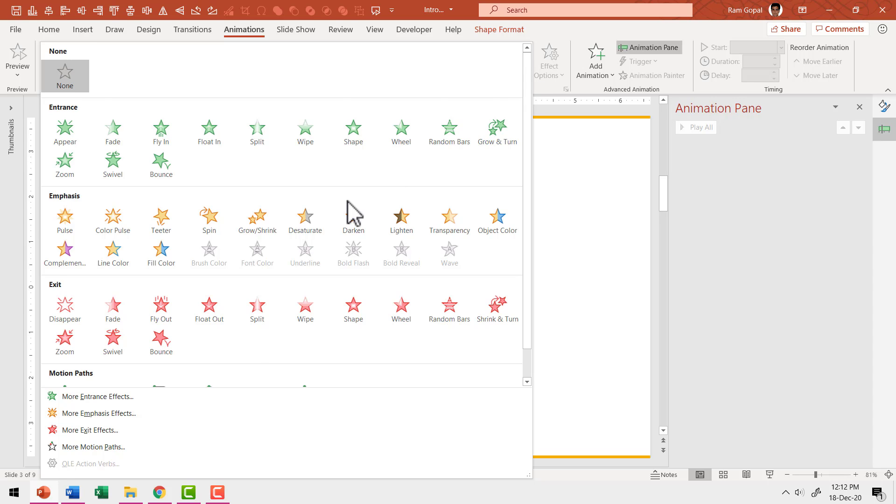
scroll(348, 210, "down", 1)
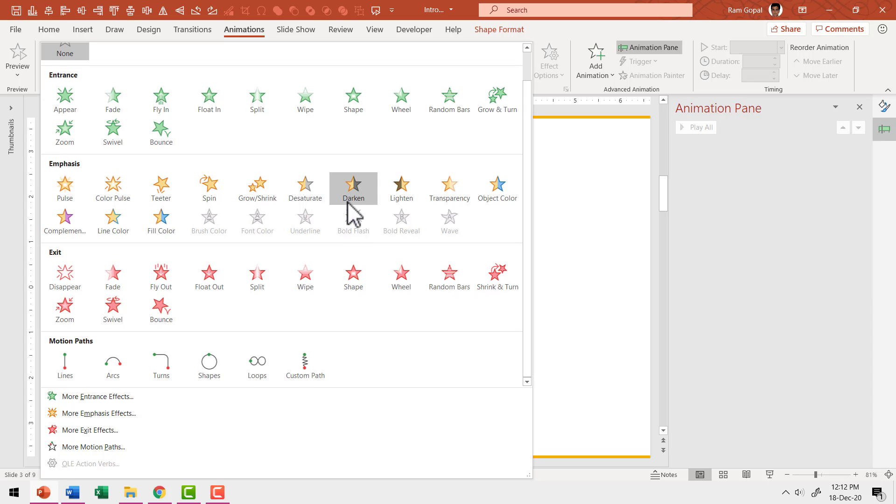
left_click(63, 367)
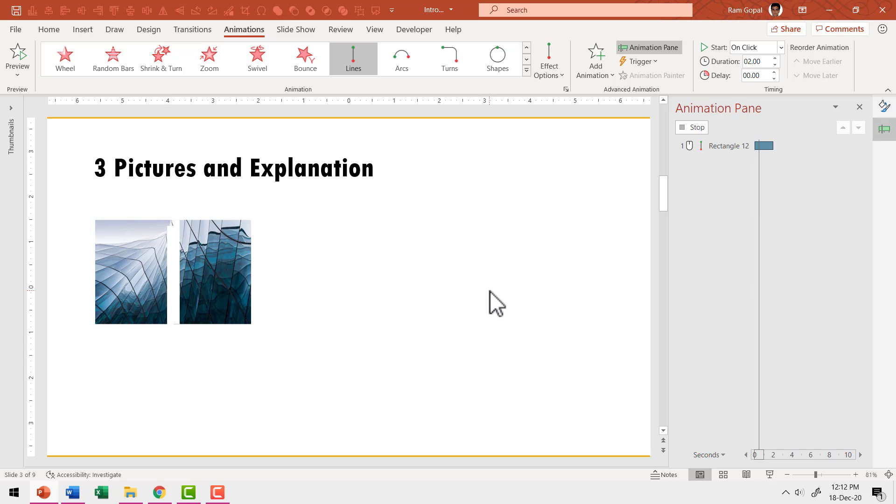
left_click(553, 64)
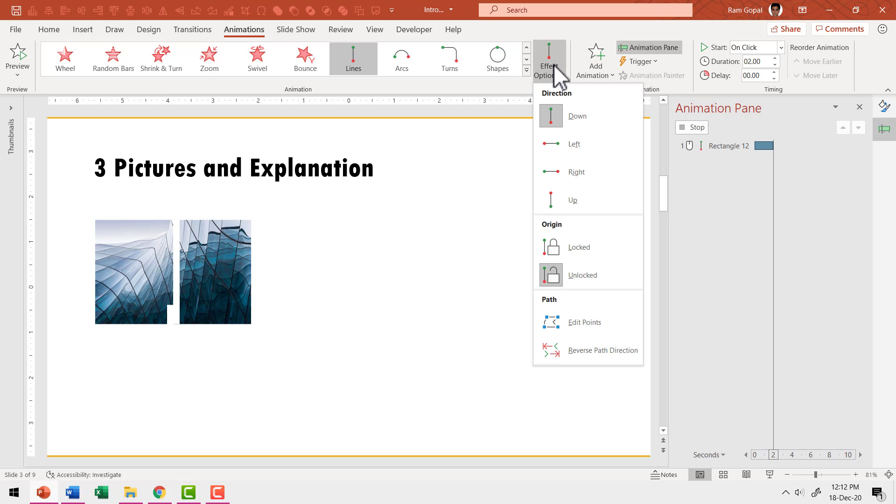
left_click(574, 144)
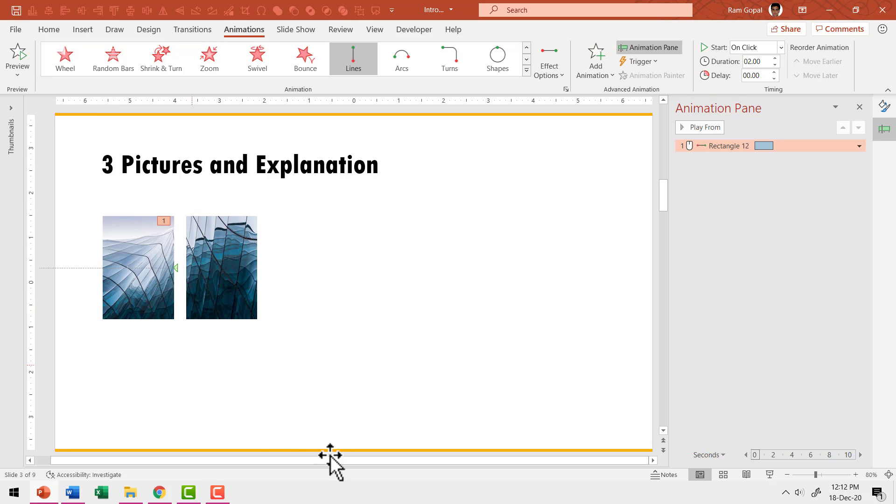
Step: Drag the Rectangle 12 path's end point precisely onto the glass picture's left edge
left_click_drag(251, 462, 158, 462)
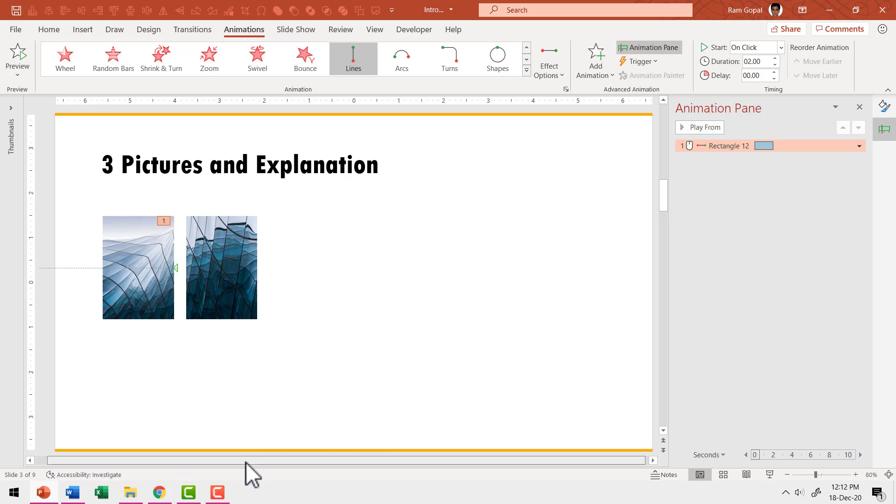
left_click(45, 268)
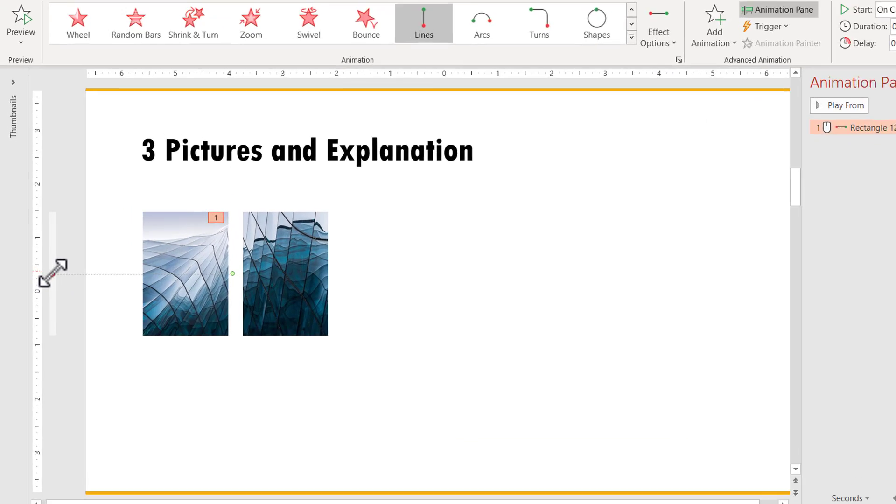
left_click_drag(52, 274, 121, 277)
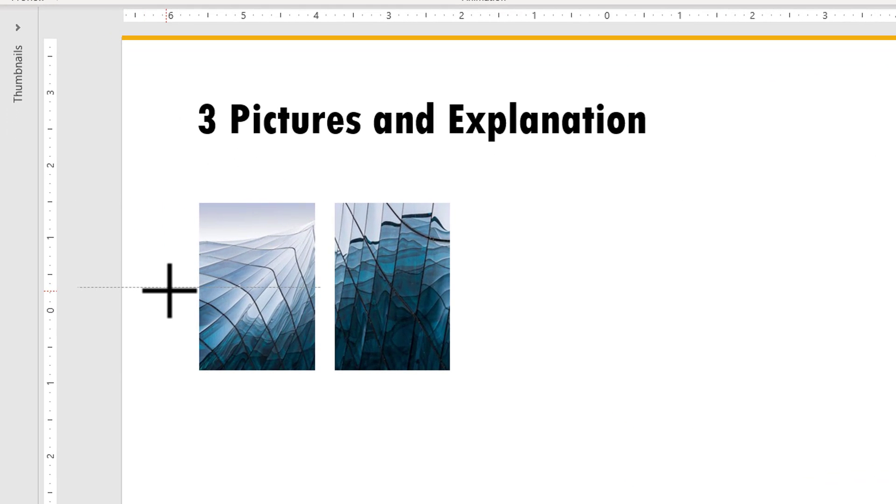
left_click_drag(169, 291, 200, 293)
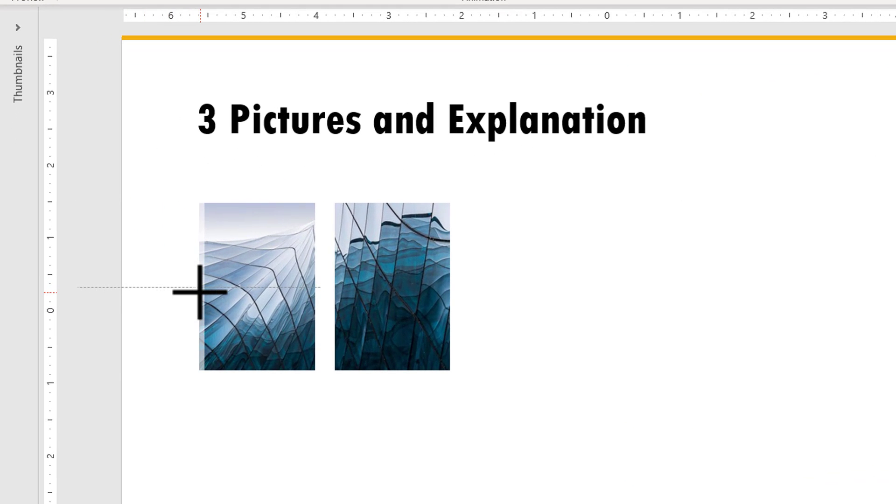
left_click_drag(199, 293, 200, 292)
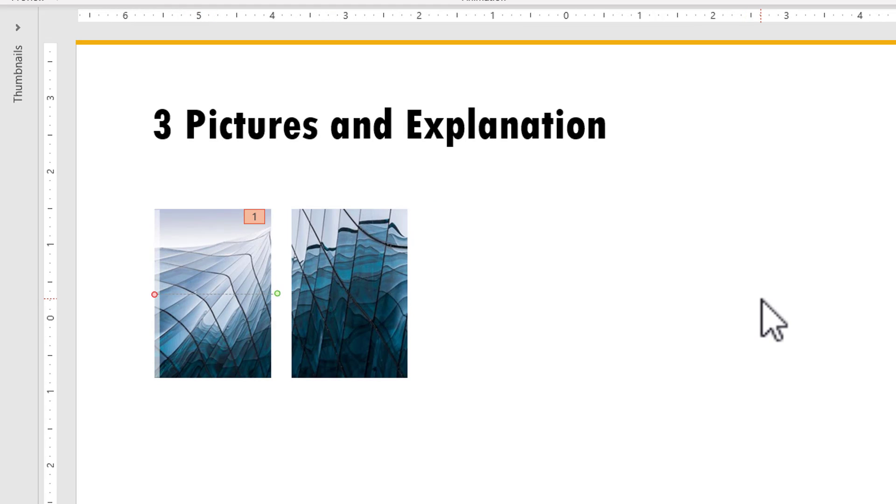
left_click(441, 350)
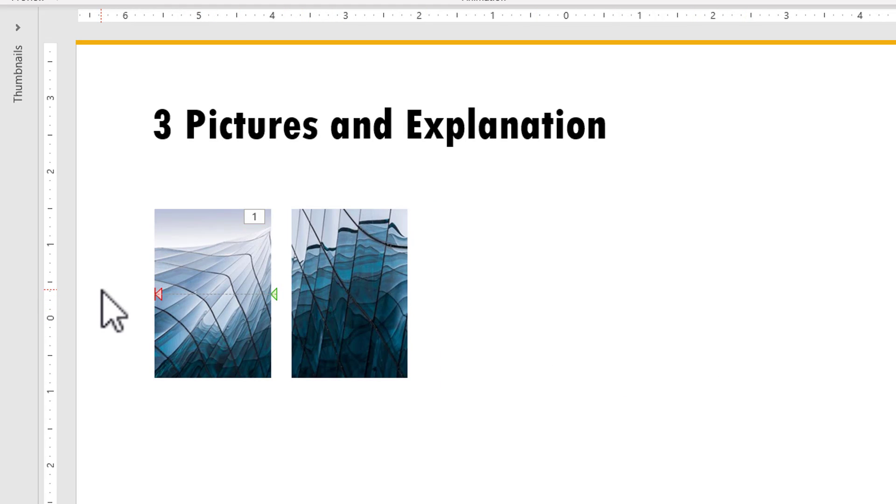
left_click(275, 258)
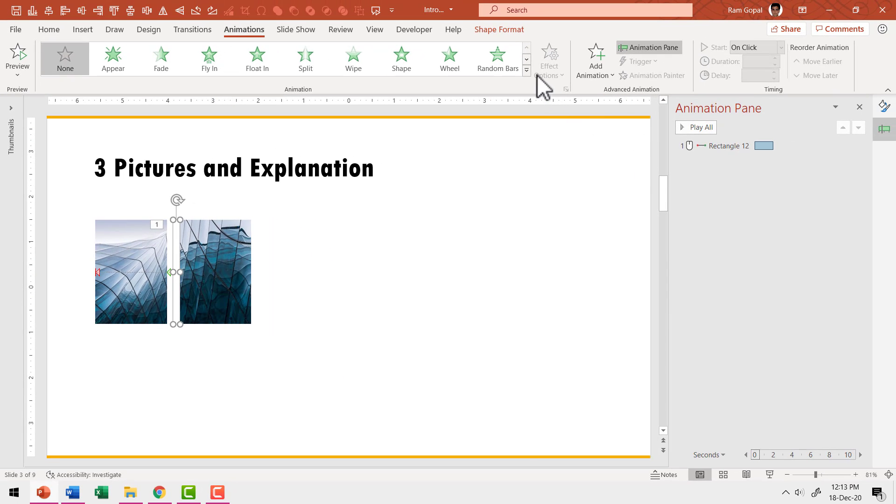
Step: Apply a Lines motion path to the Rectangle 52 strip, with direction set to Right
left_click(527, 70)
scroll(273, 303, "down", 1)
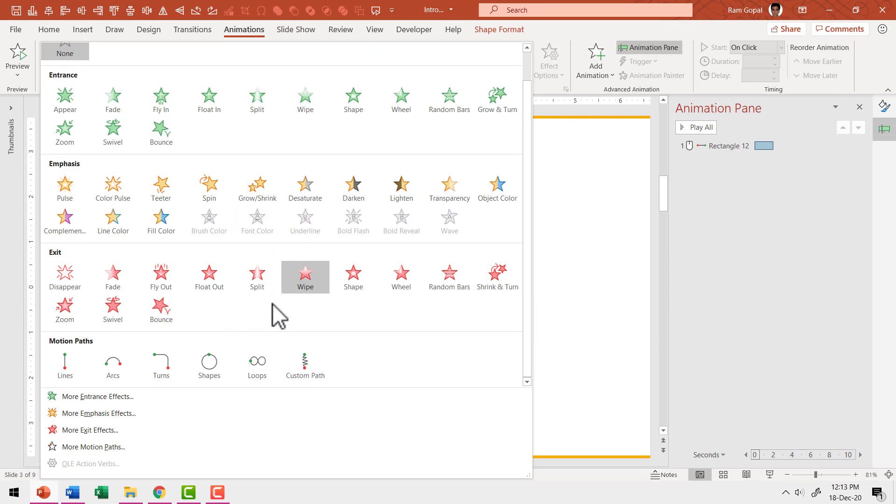
left_click(70, 369)
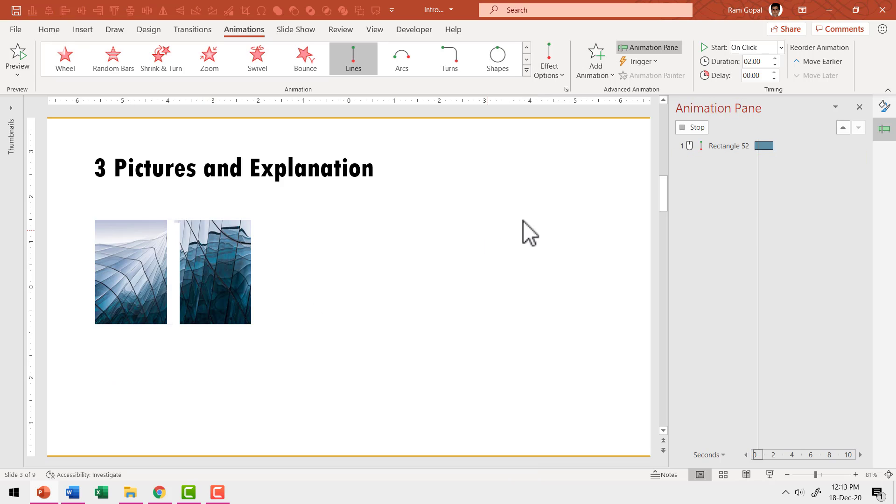
left_click(554, 60)
left_click(567, 181)
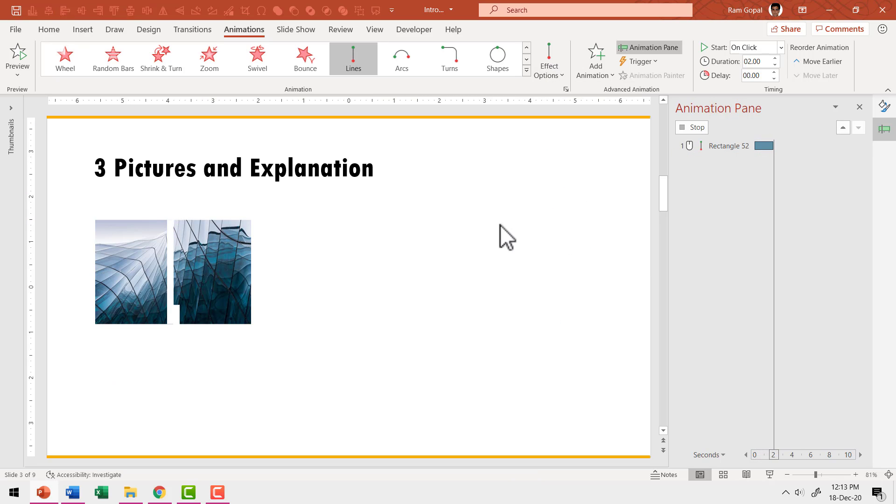
Step: Drag the motion path's end point to the second picture's right edge
left_click(376, 324)
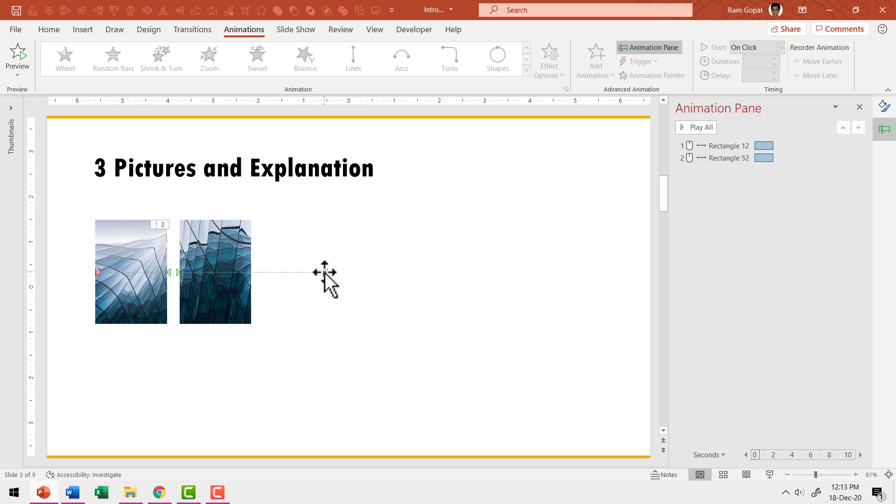
left_click(325, 272)
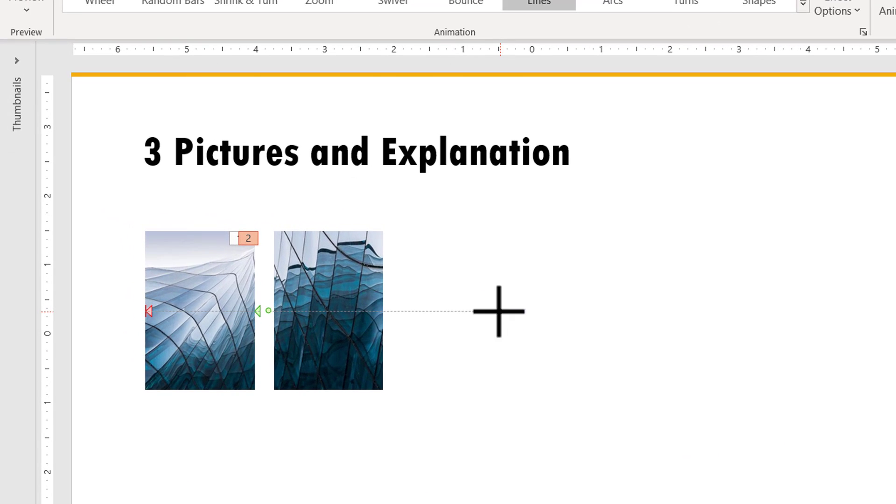
left_click_drag(499, 311, 386, 312)
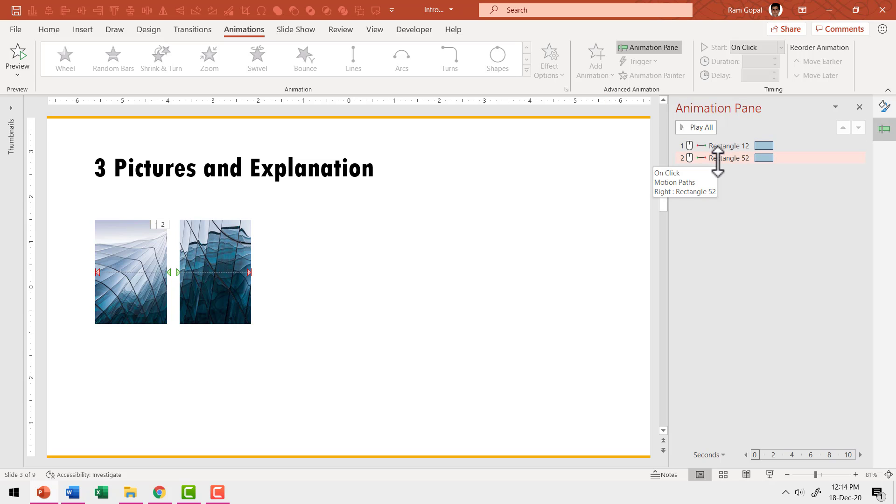
Step: Set Rectangle 52's motion path to 01.00 seconds and preview it in the slide show
left_click(724, 158)
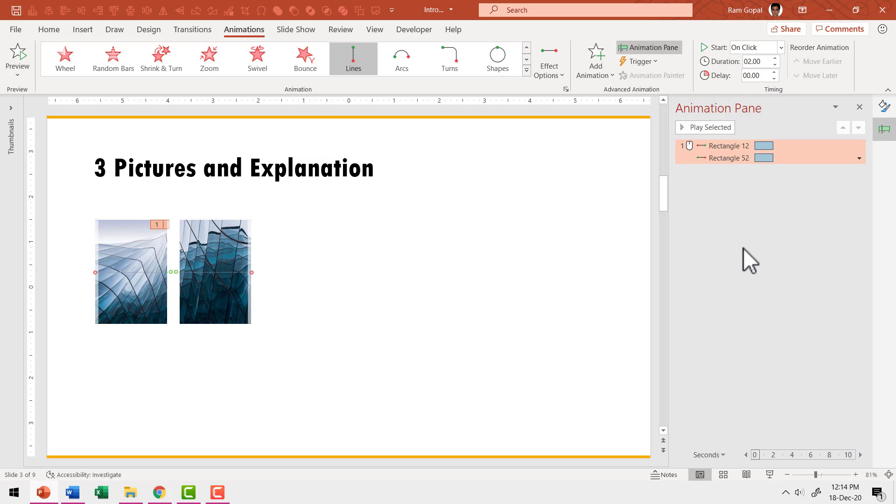
left_click(776, 65)
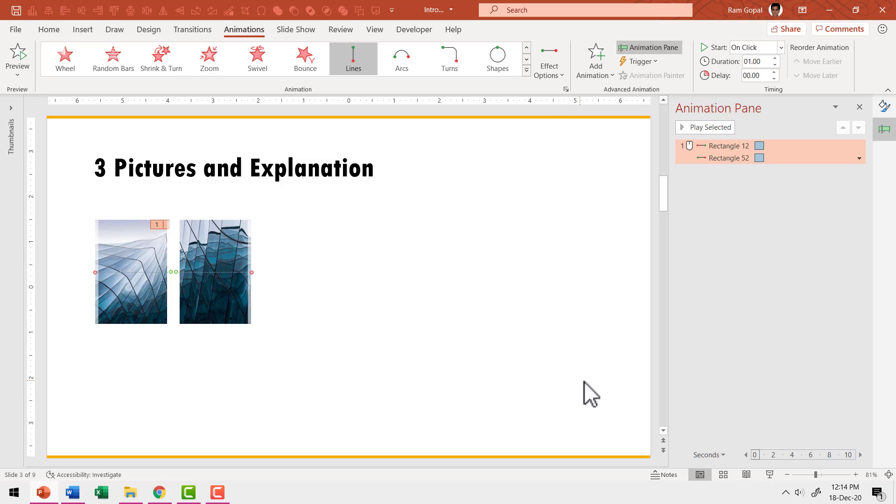
left_click(770, 475)
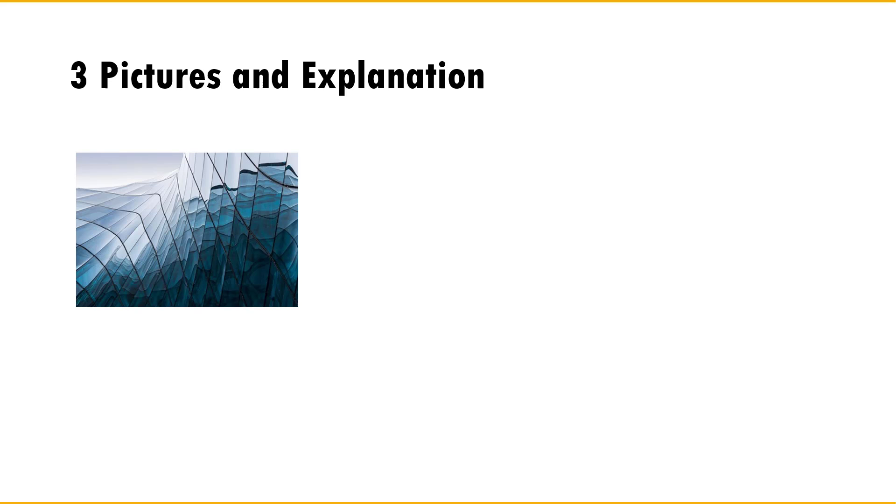
key("Escape")
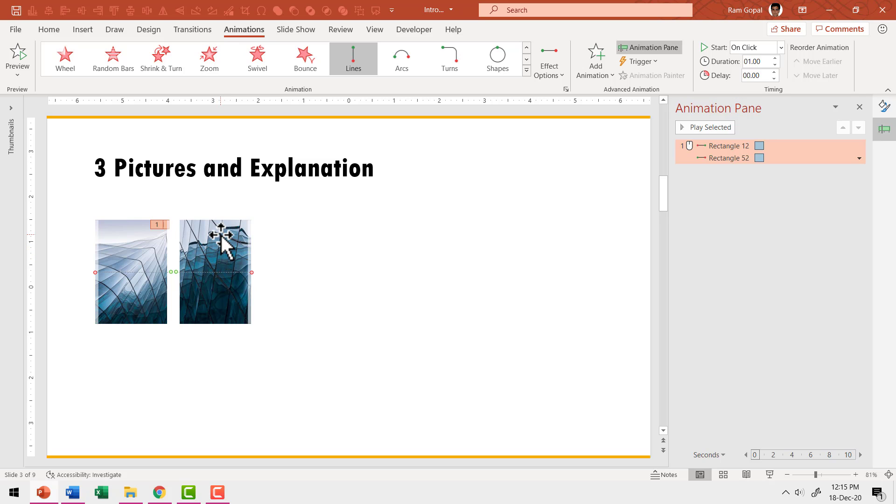
Step: Give both pictures a Split entrance with Vertical Out direction
left_click(221, 235)
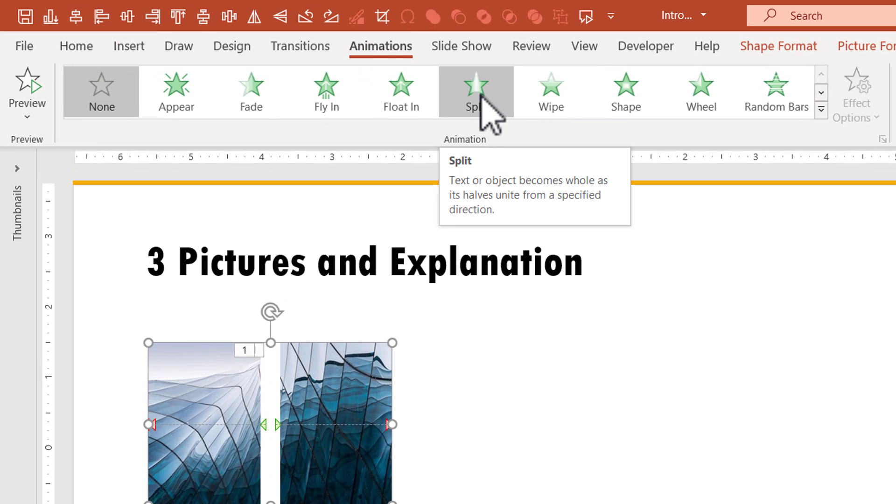
left_click(482, 95)
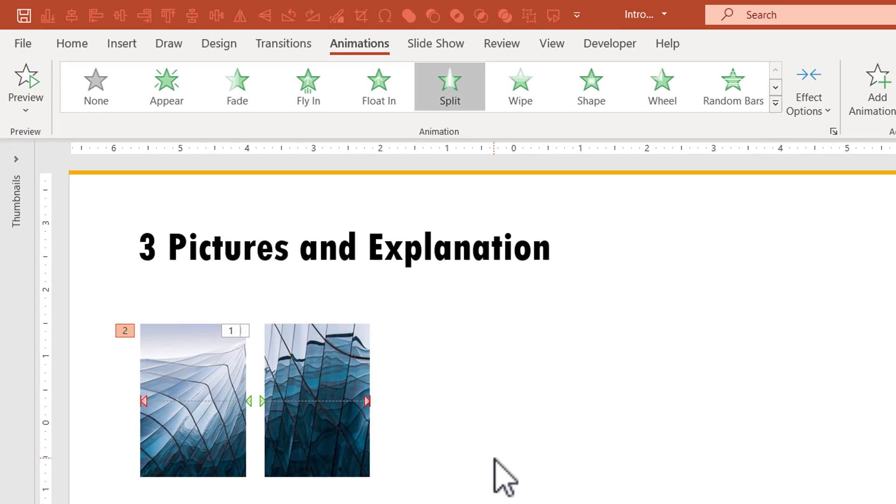
left_click(786, 108)
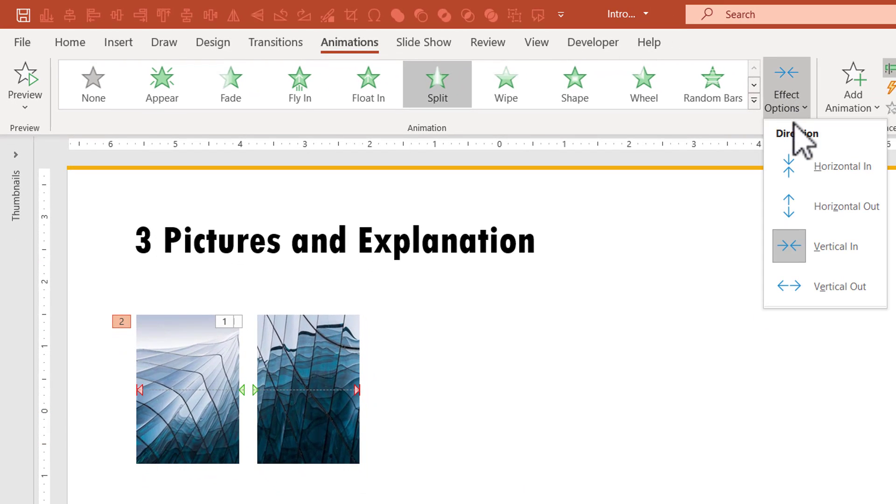
left_click(832, 293)
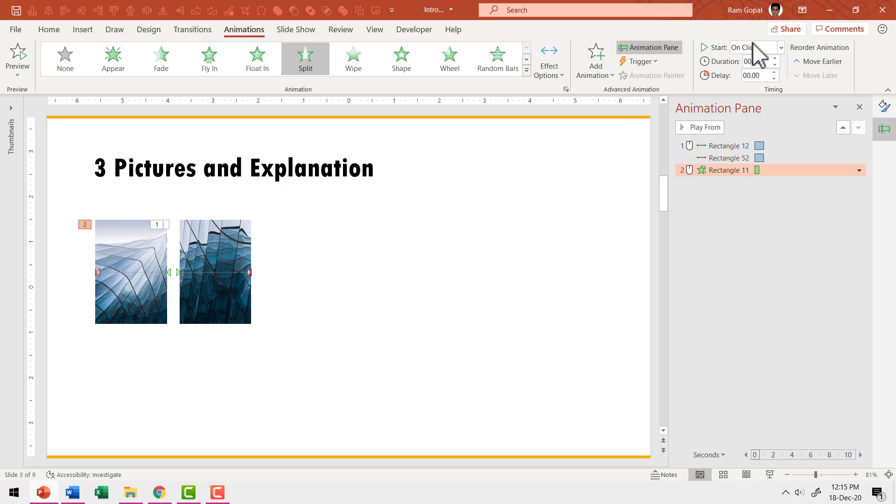
Step: Start the Split entrance With Previous, lasting 01.00 seconds, and preview the slide show
left_click(754, 47)
left_click(753, 77)
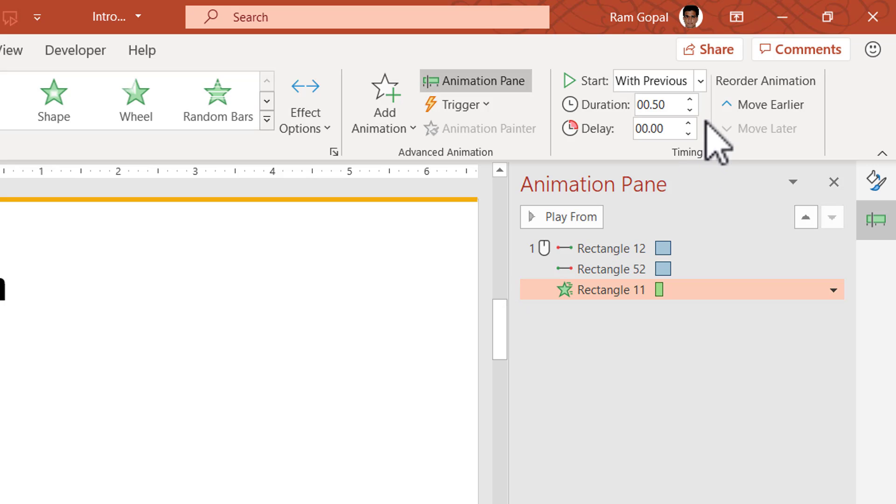
left_click(690, 99)
left_click(690, 100)
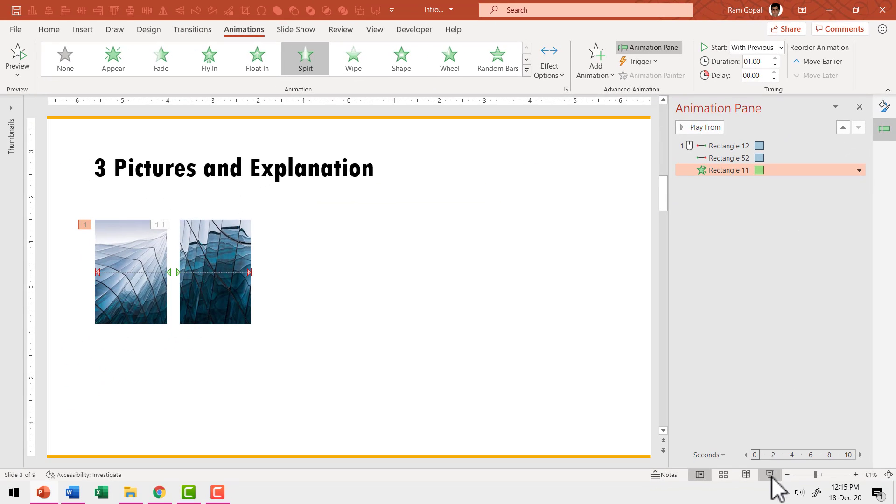
left_click(770, 475)
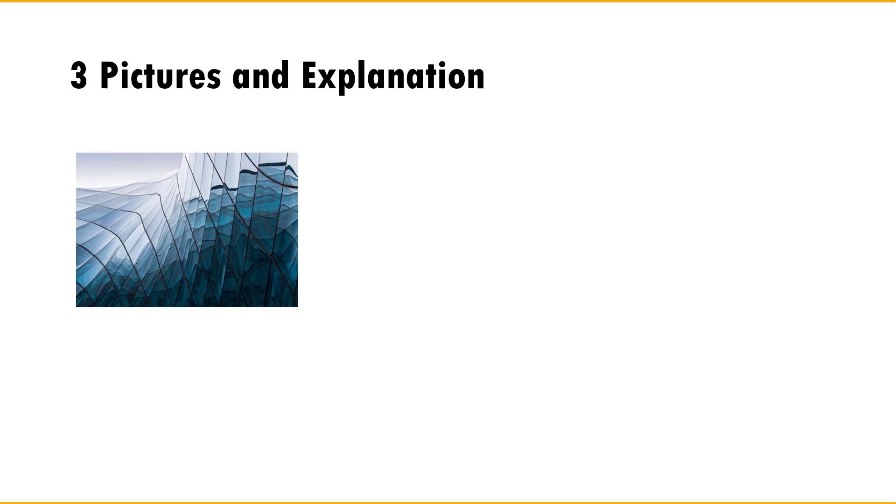
Step: Lengthen the picture's Split entrance to 1.25 seconds and replay the slide show to check it
key("Escape")
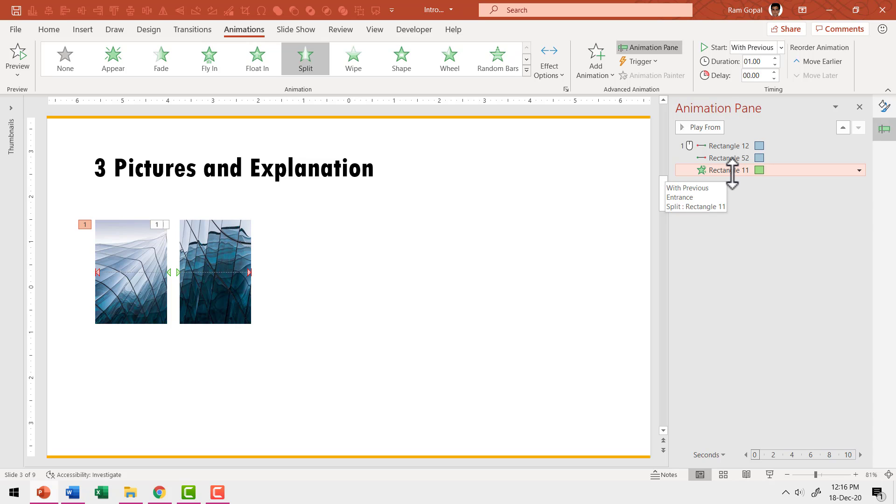
left_click(775, 58)
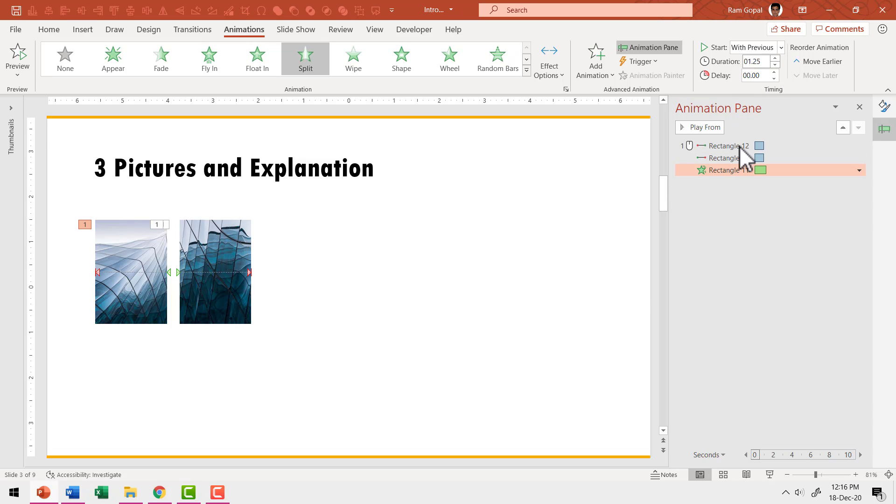
left_click(770, 474)
key("space")
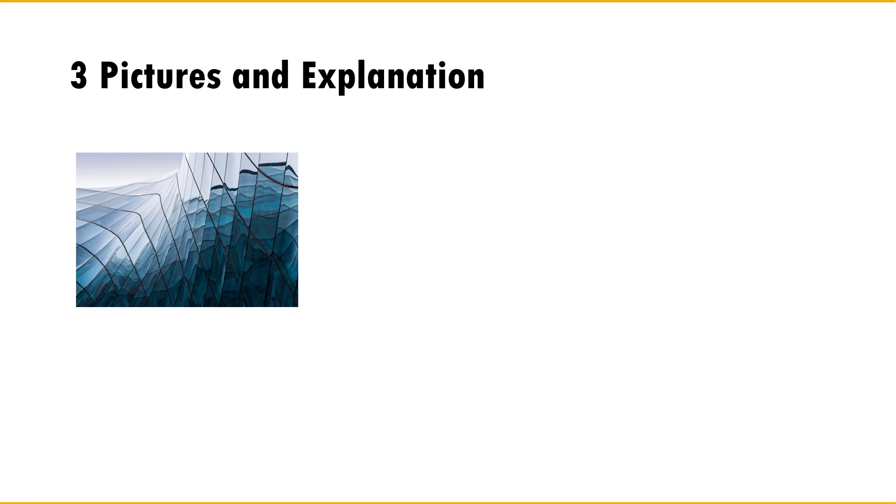
key("Escape")
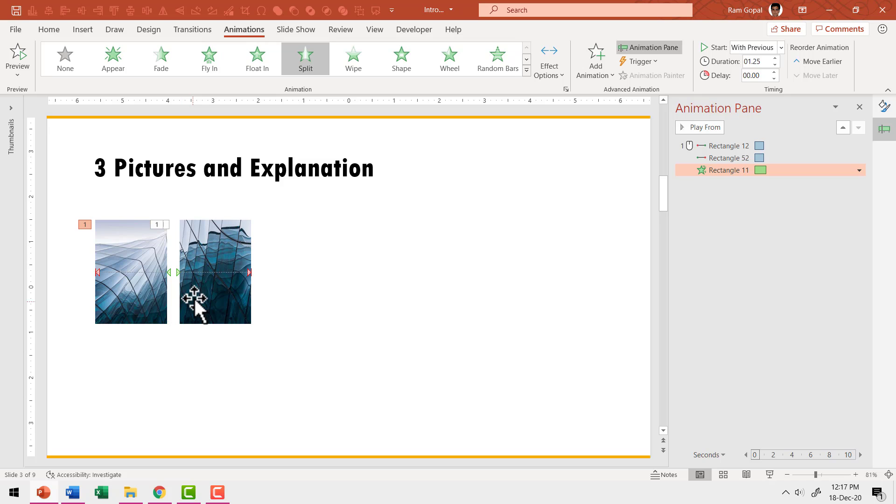
Step: Add a Fly In From Top entrance to the thin strip Rectangle 12
left_click(170, 300)
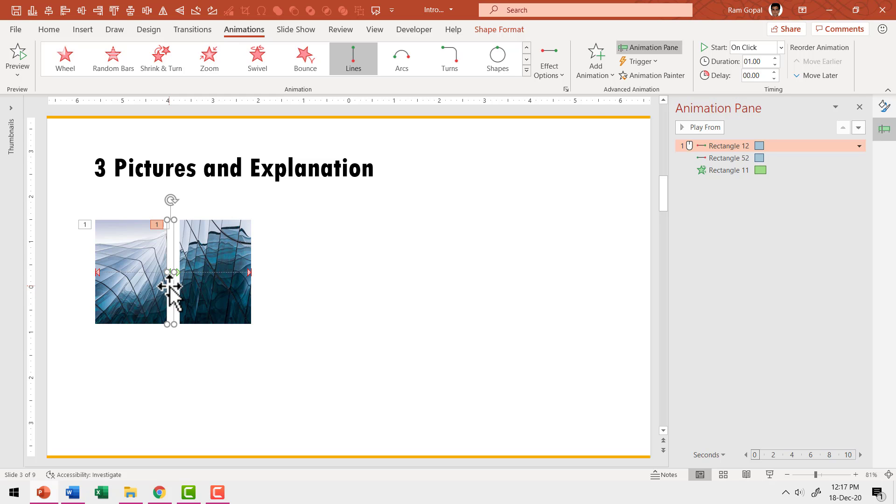
left_click(594, 63)
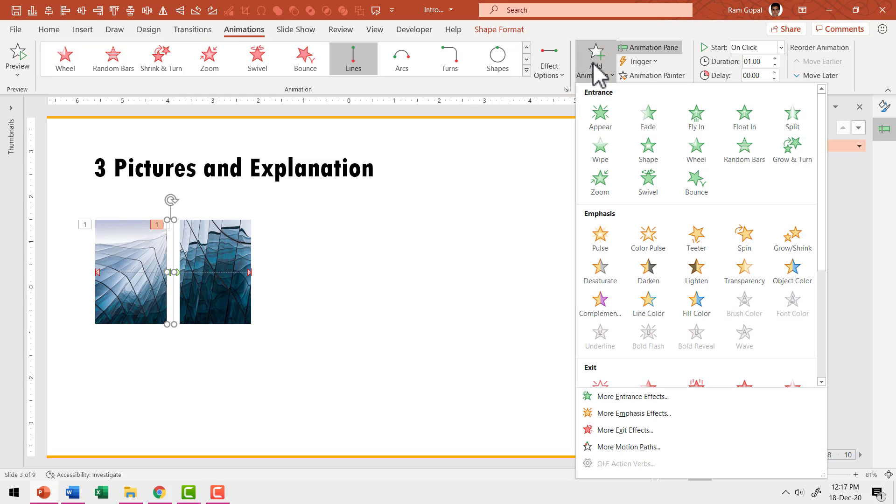
left_click(696, 111)
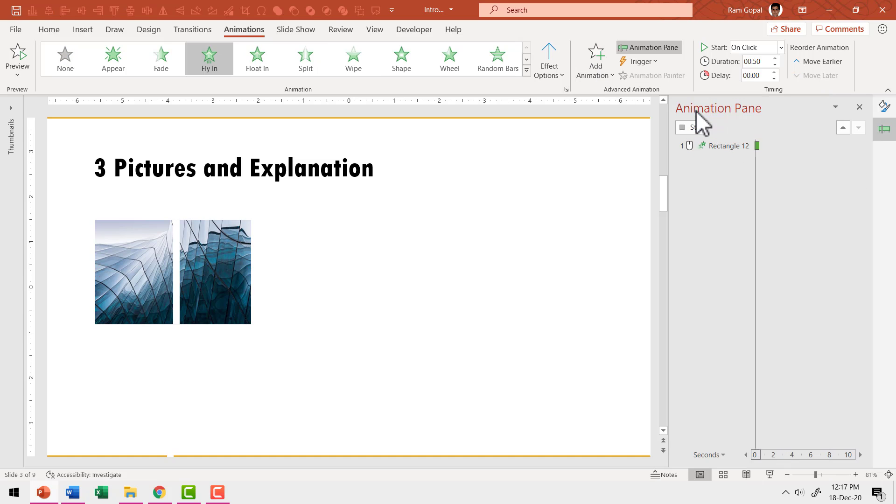
left_click(554, 65)
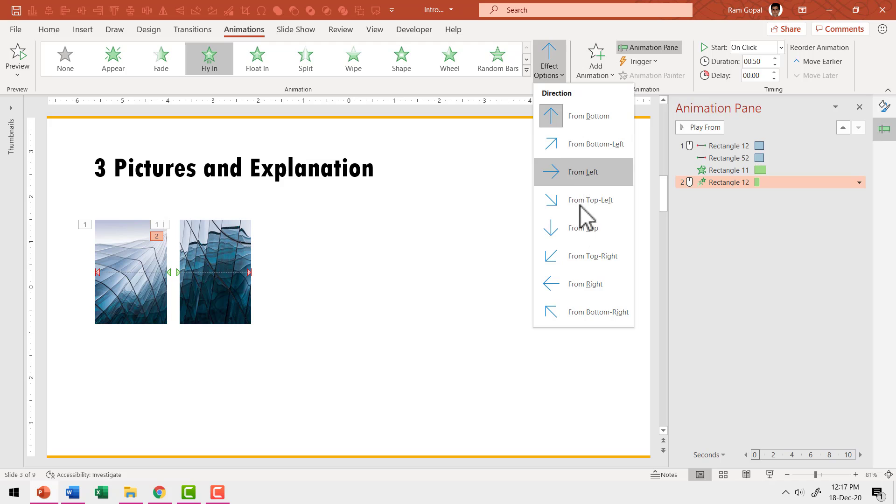
left_click(584, 228)
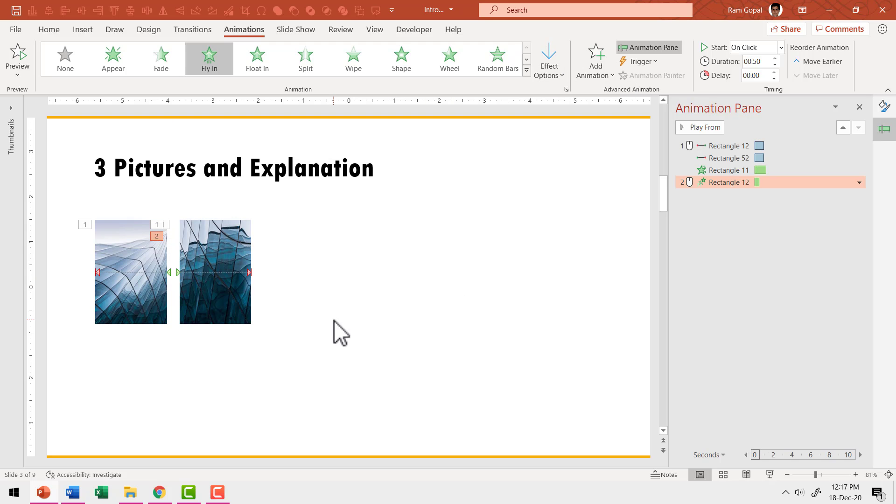
left_click(177, 302)
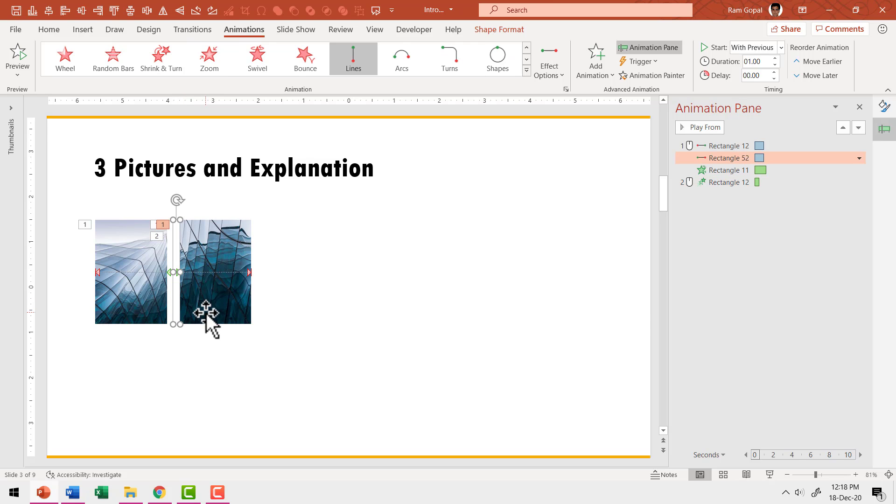
Step: Add a Fly In entrance to Rectangle 52, starting With Previous
left_click(603, 67)
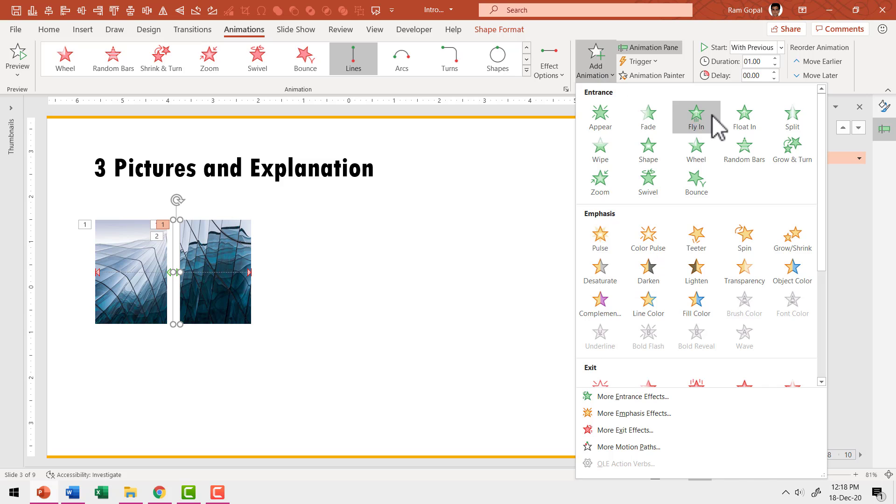
left_click(689, 115)
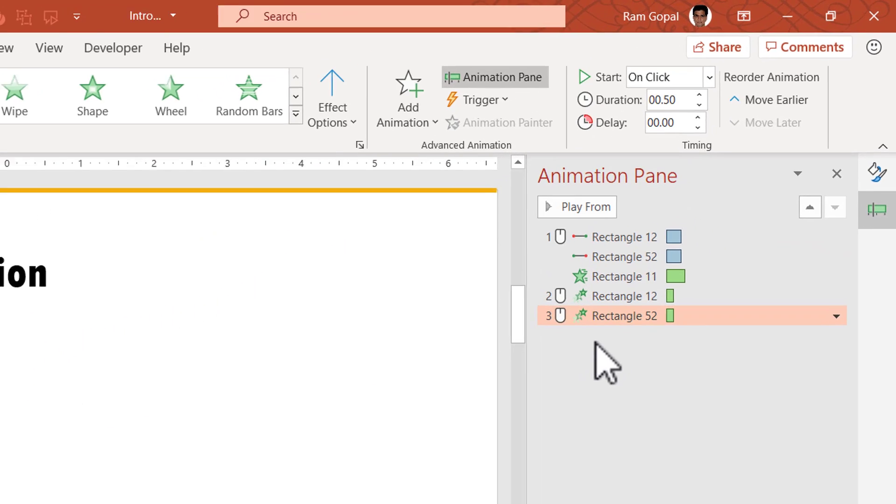
left_click(734, 54)
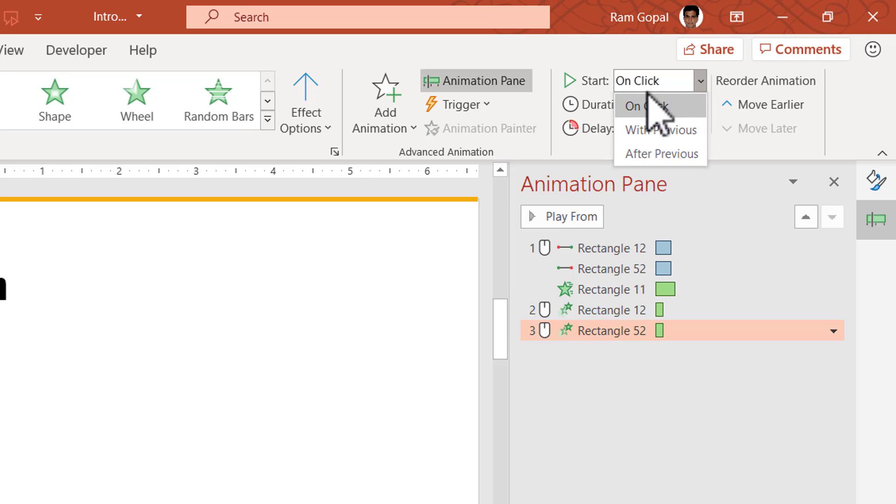
left_click(660, 130)
Step: Move both fly-ins to the top of the Animation Pane and set the motion paths to After Previous
left_click(598, 312)
left_click(605, 332, "shift")
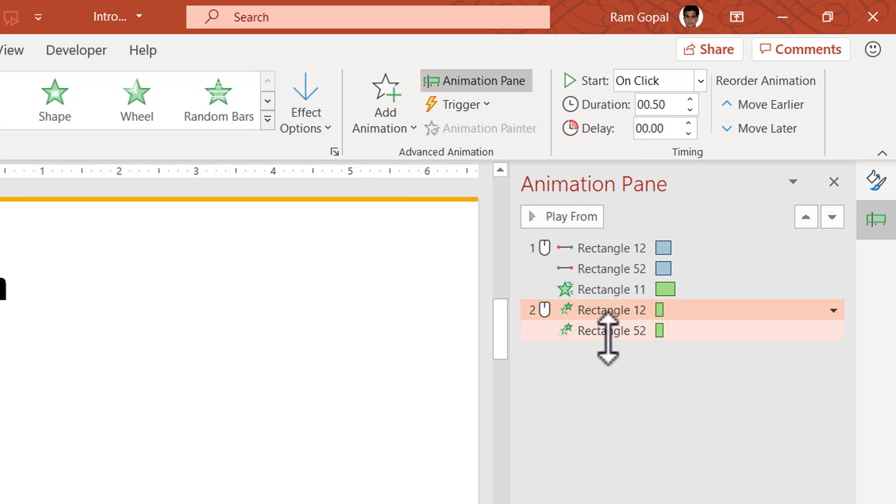
left_click_drag(619, 322, 614, 241)
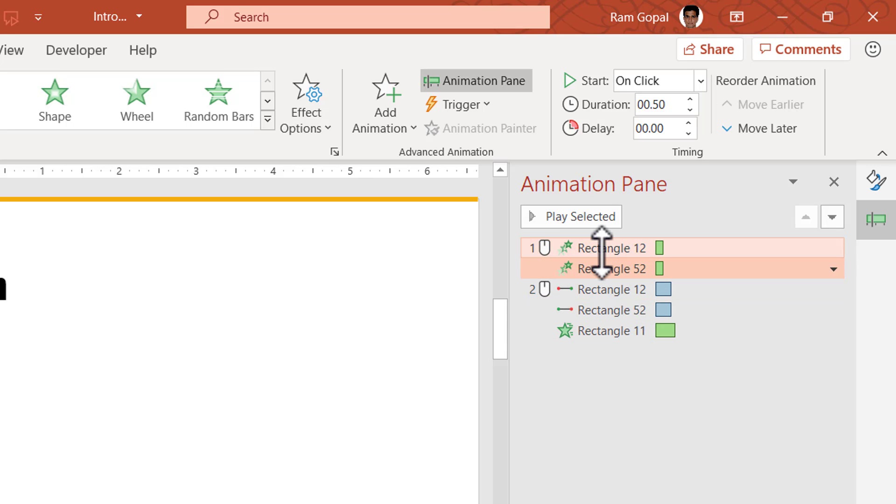
left_click(616, 288)
left_click(643, 84)
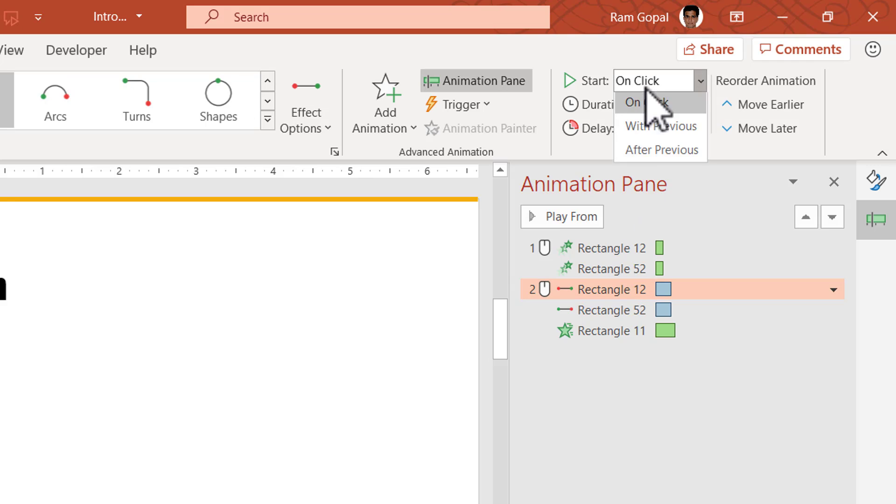
left_click(644, 155)
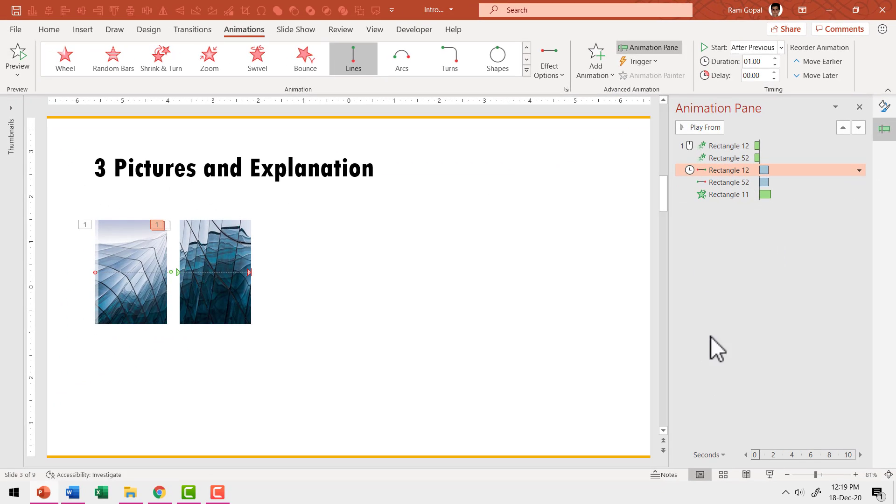
left_click(770, 476)
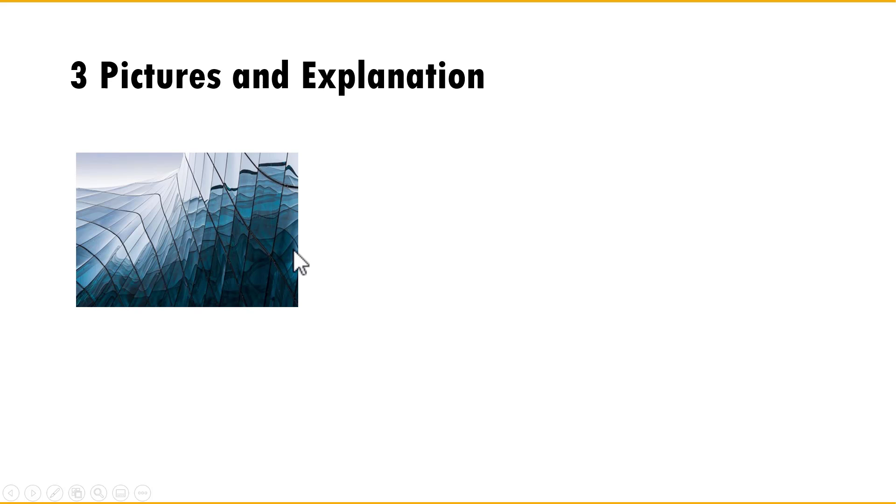
key("Escape")
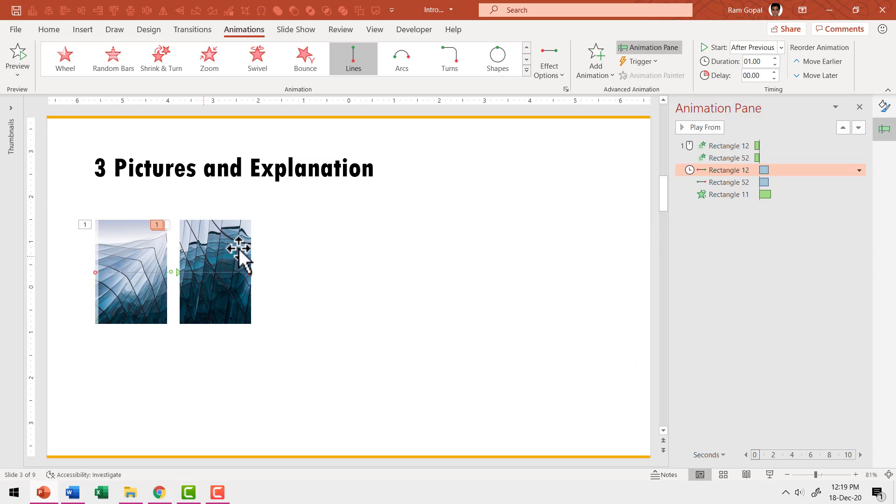
Step: Draw a rectangle across the slide width and send it behind the pictures
left_click(56, 30)
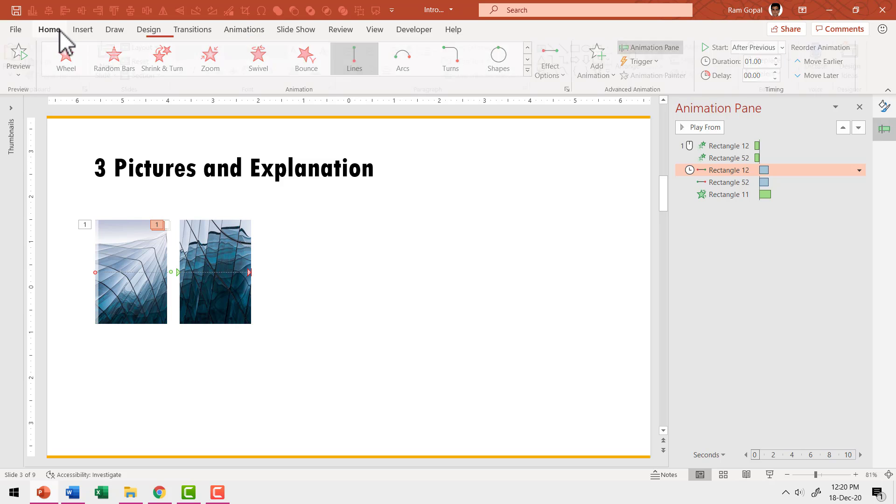
left_click(582, 48)
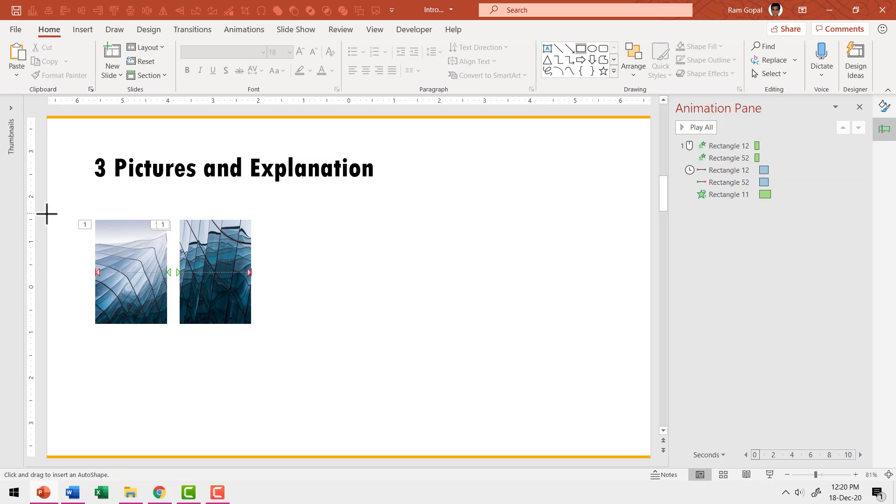
left_click_drag(46, 214, 651, 335)
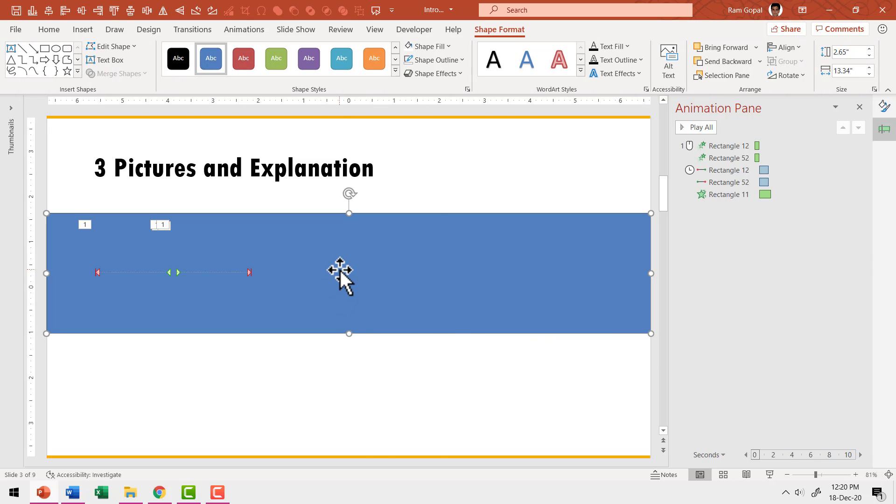
right_click(340, 271)
left_click(382, 310)
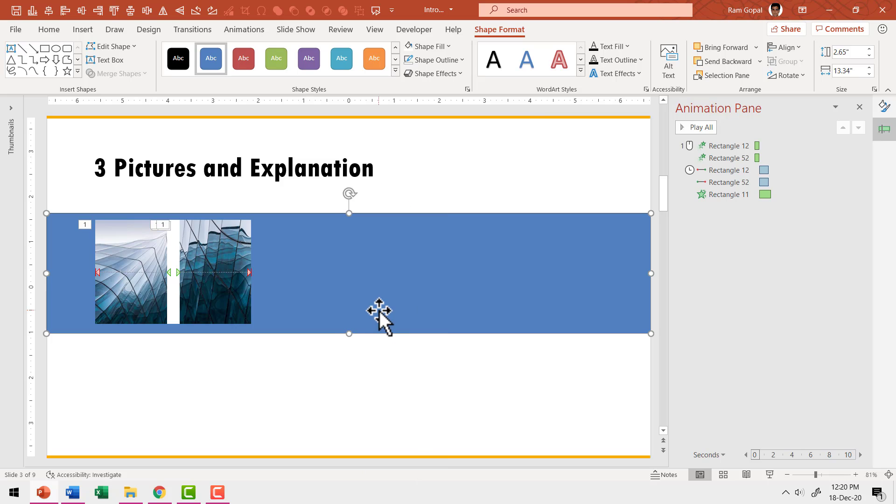
Step: Fill the band black with no outline and trim it to the pictures' height
left_click(438, 48)
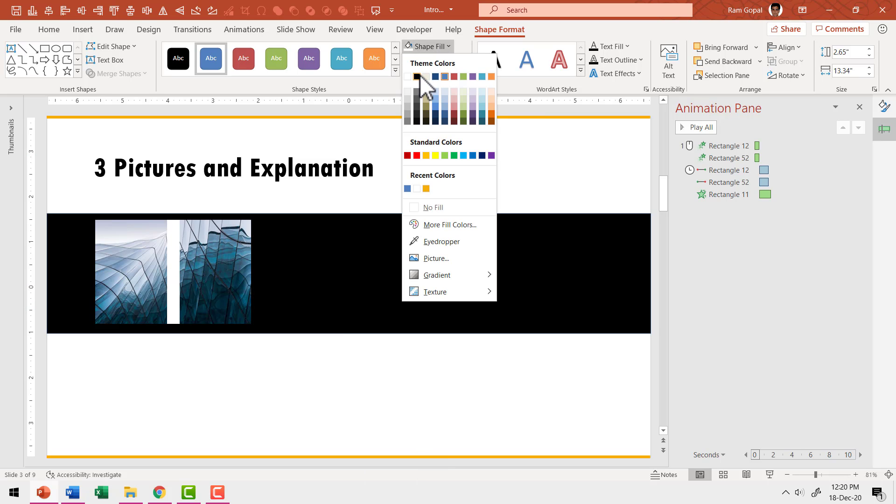
left_click(419, 75)
left_click(439, 63)
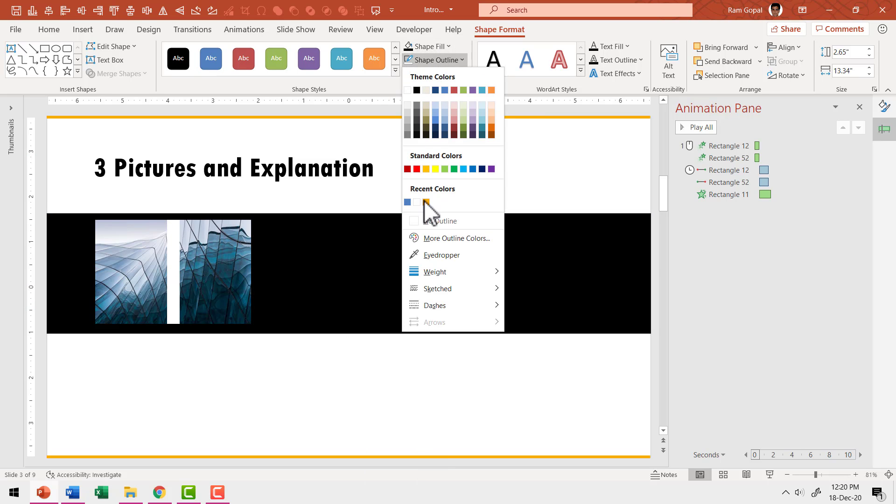
left_click(427, 222)
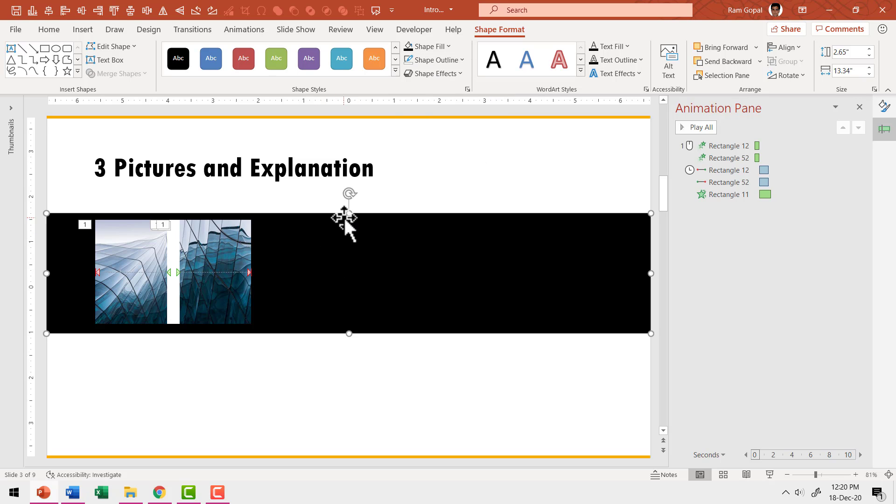
left_click_drag(349, 213, 349, 217)
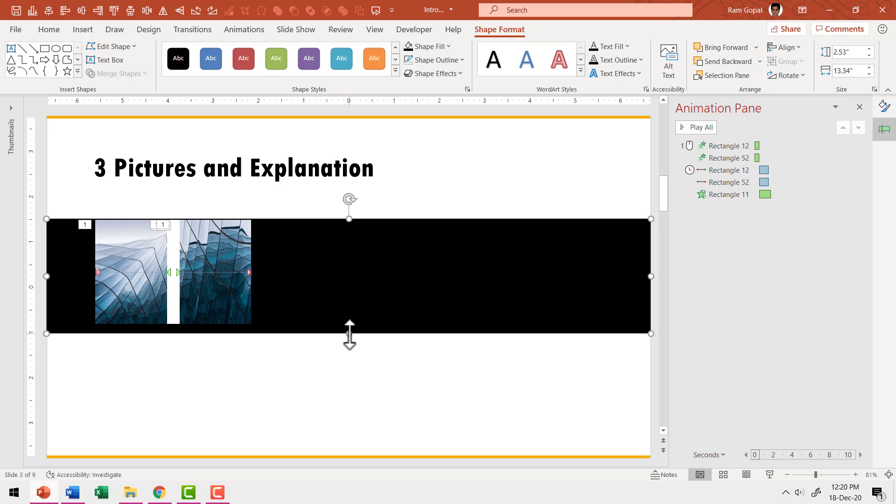
left_click_drag(348, 333, 349, 323)
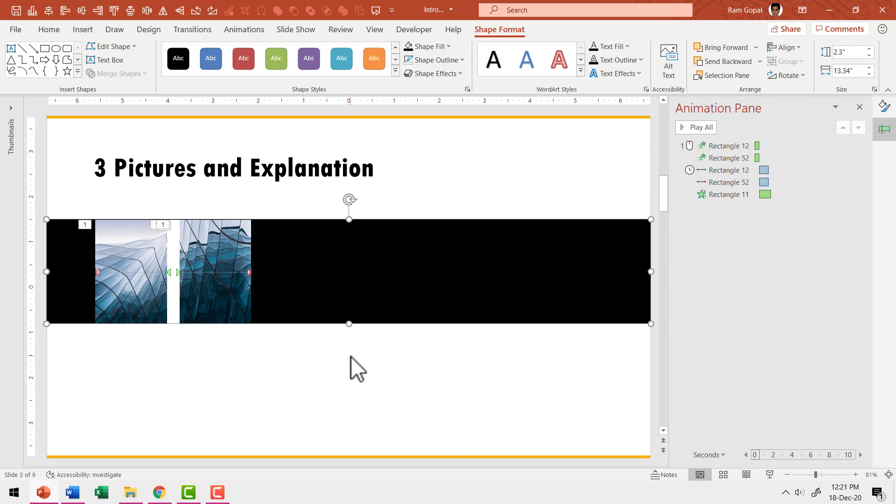
left_click(769, 474)
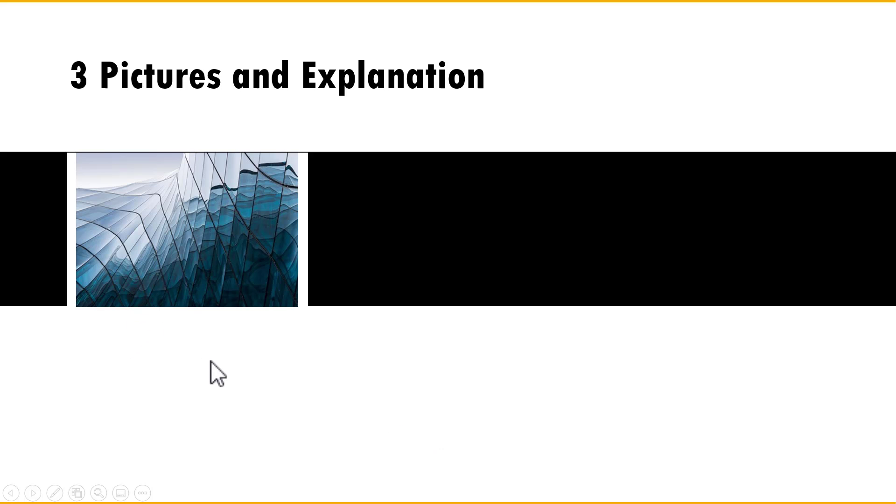
key("Escape")
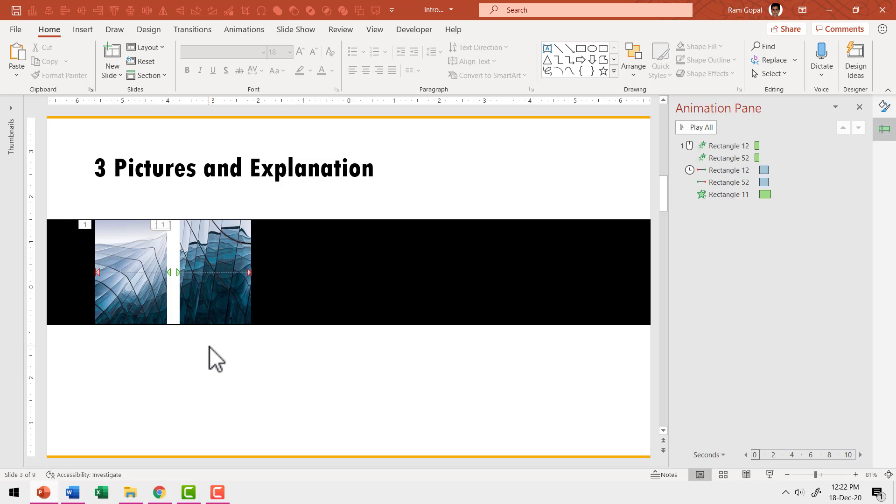
scroll(209, 346, "up", 1)
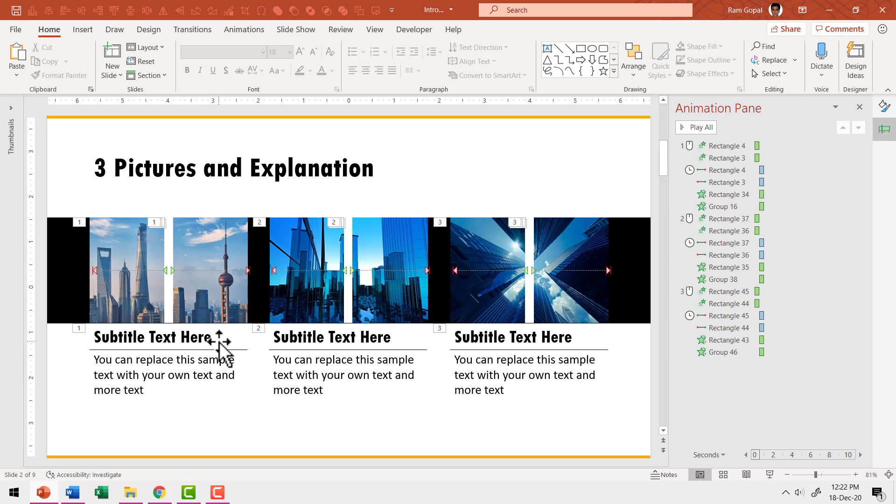
Step: Select the subtitle-and-text group on slide 2, checking its subtitle and body text boxes
left_click(219, 343)
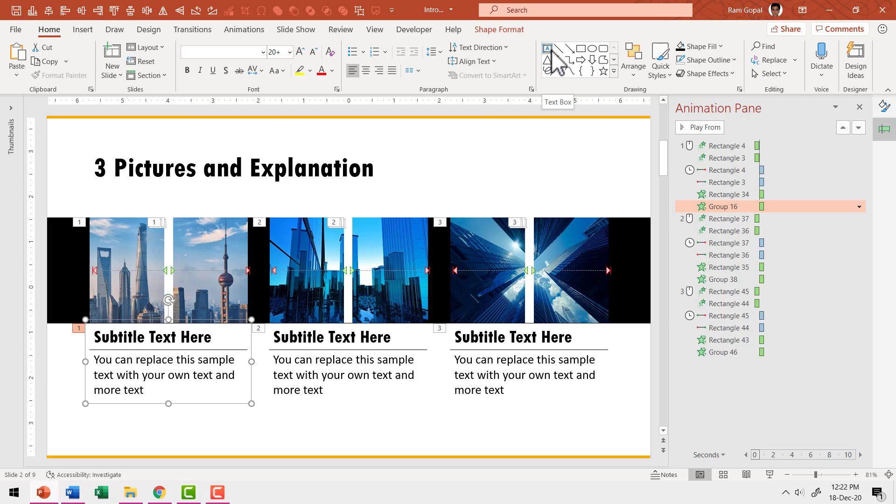
left_click(119, 340)
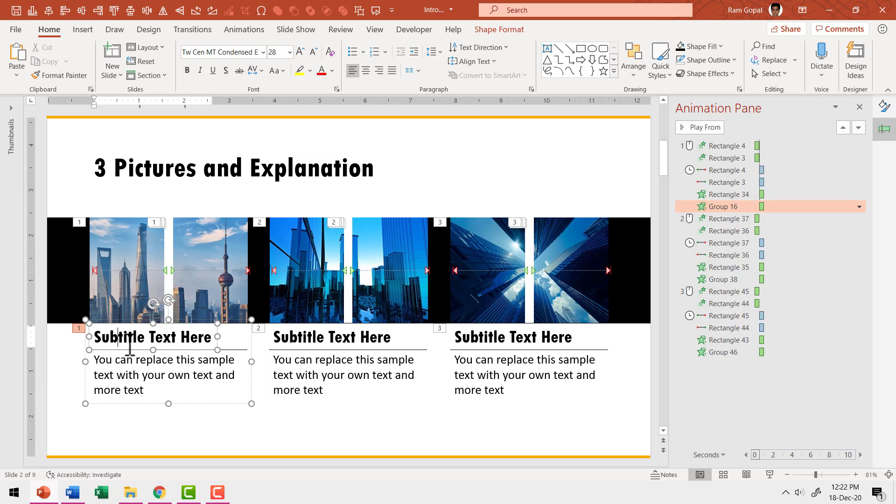
left_click(124, 380)
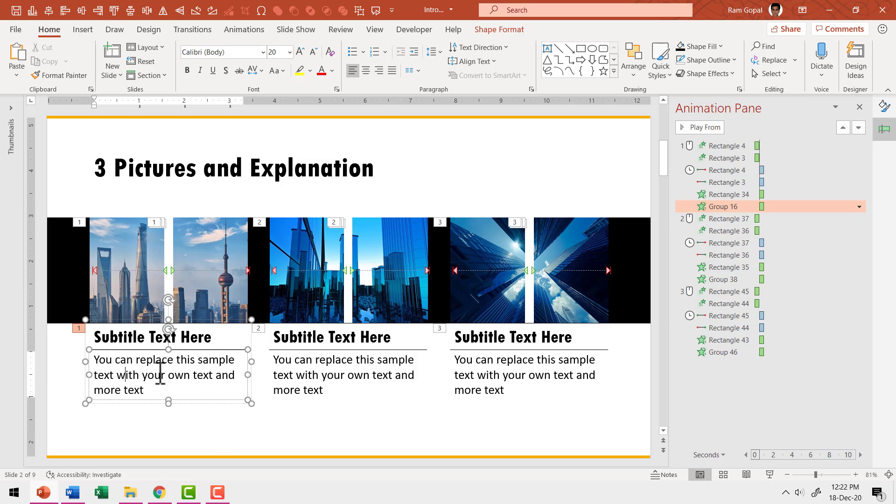
left_click(205, 425)
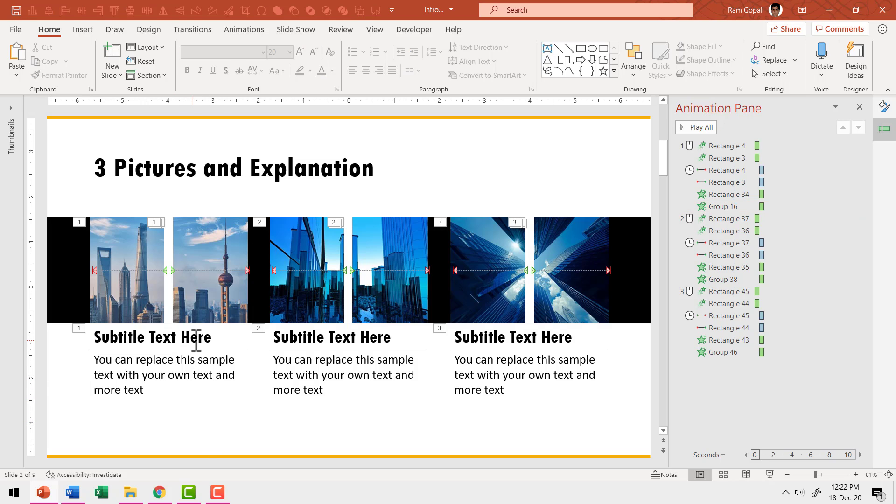
left_click(134, 401)
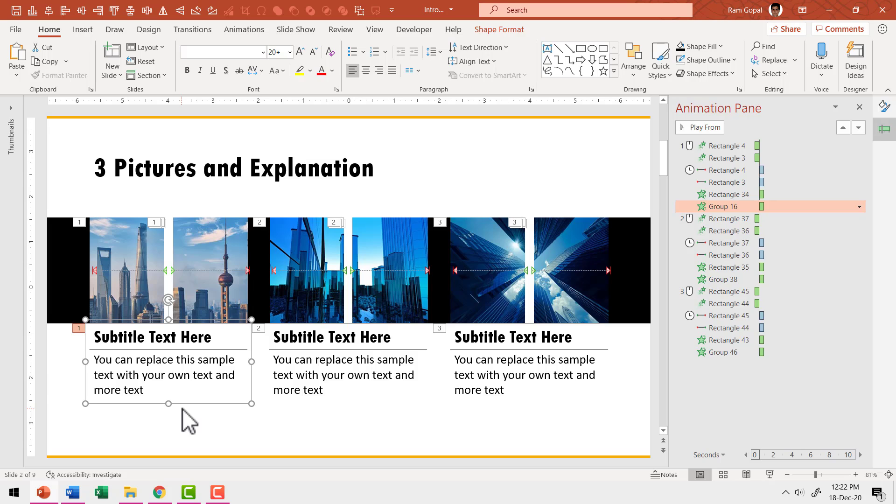
Step: Paste the group onto slide 3 and place it beneath the first picture pair
scroll(182, 409, "down", 1)
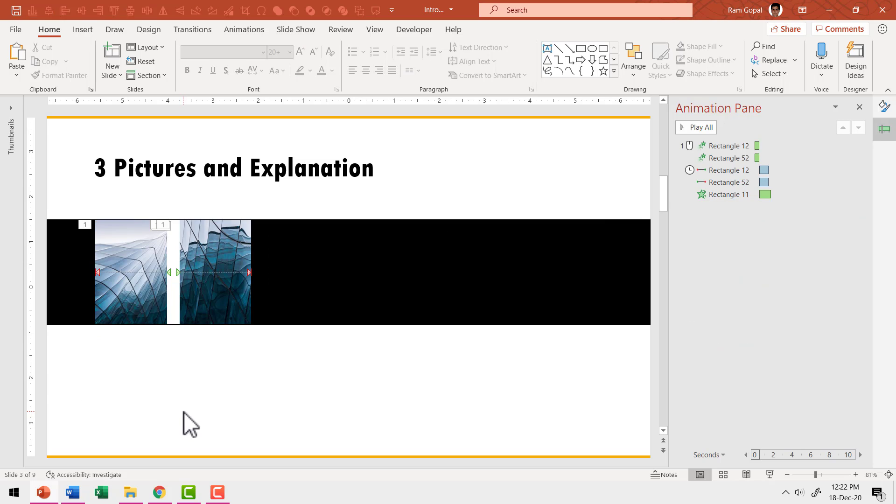
key("ctrl+v")
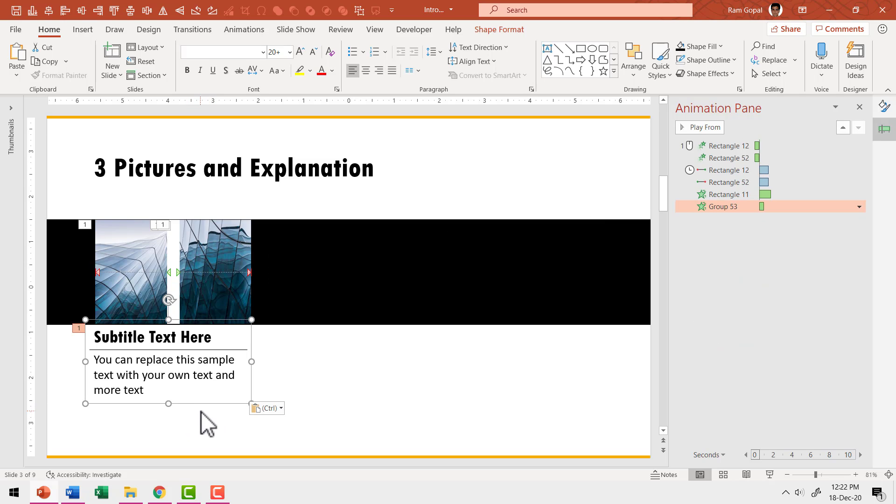
left_click_drag(203, 407, 206, 409)
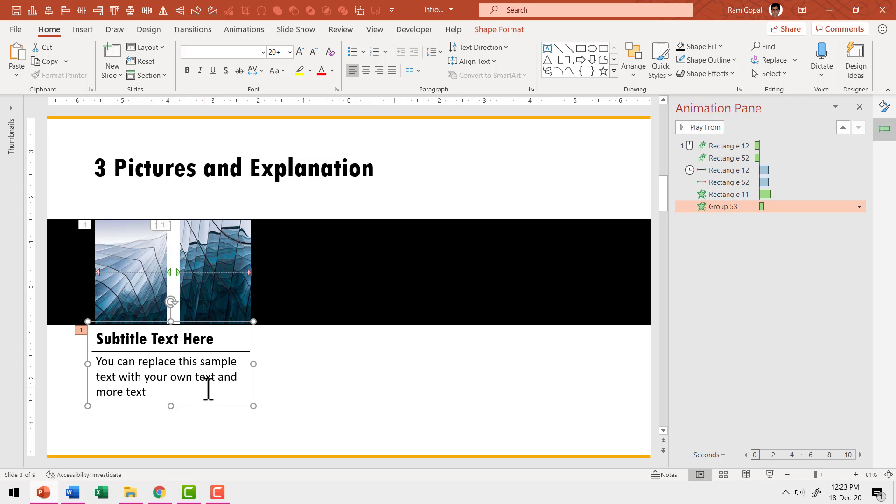
Step: Replace the pasted block's copied animation with a Wipe From Top entrance starting With Previous
key("ctrl+z")
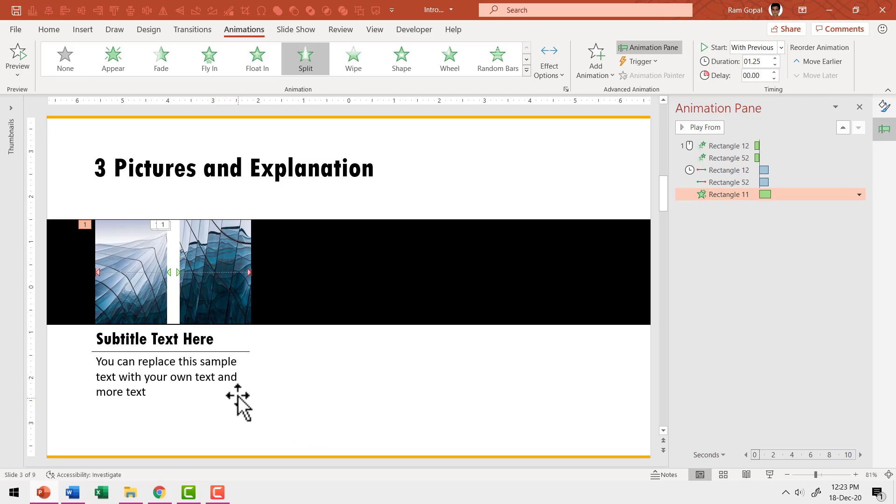
left_click(237, 397)
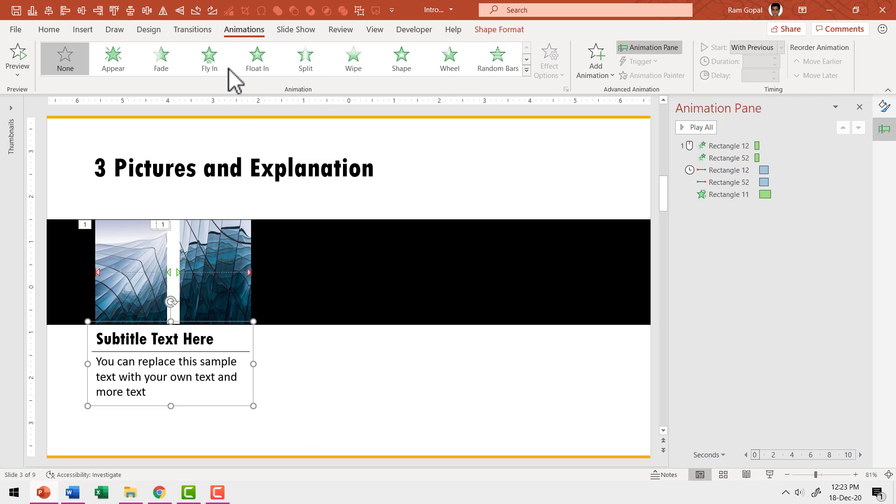
left_click(353, 66)
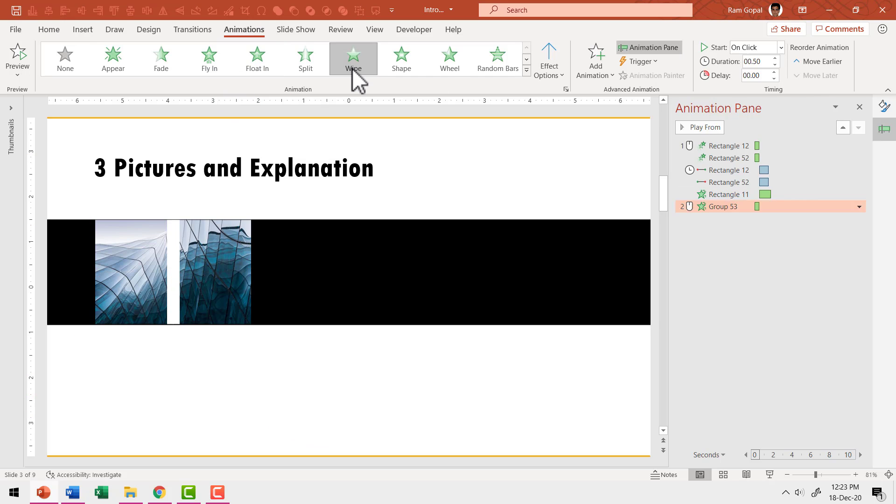
left_click(553, 65)
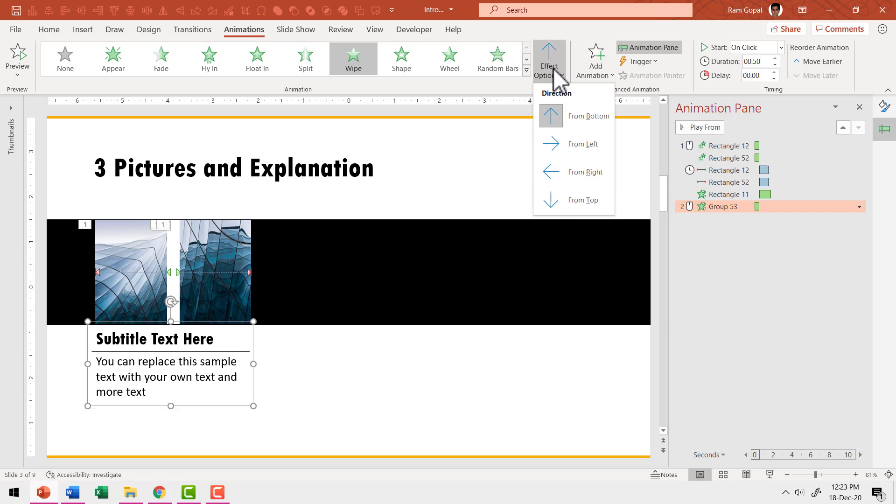
left_click(573, 211)
left_click(757, 50)
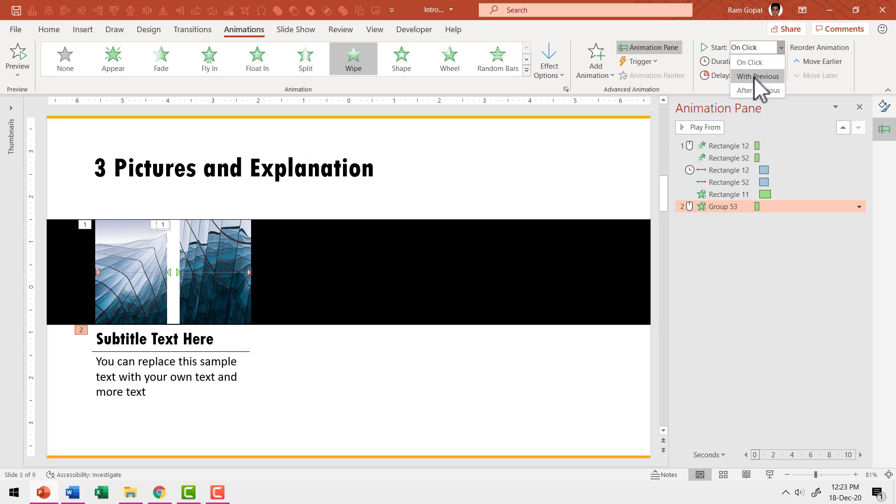
left_click(756, 76)
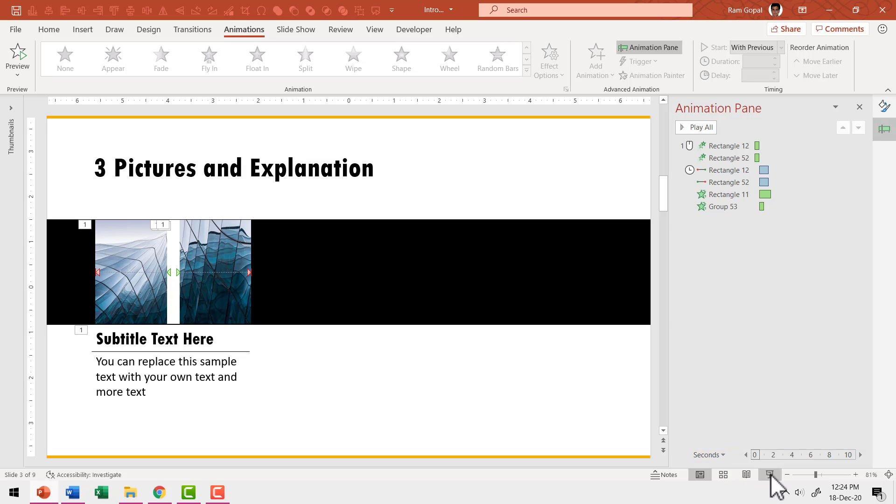
left_click(771, 474)
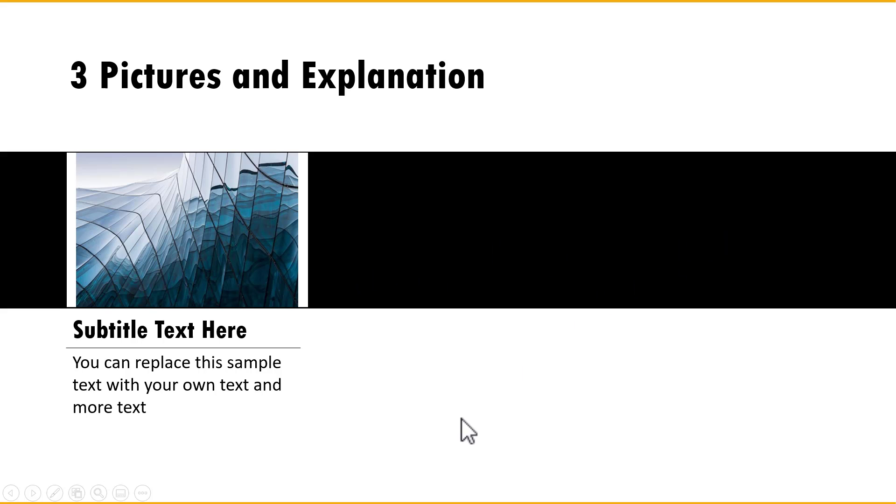
Step: Duplicate the first picture-and-caption column twice with Ctrl+D to form second and third columns
key("Escape")
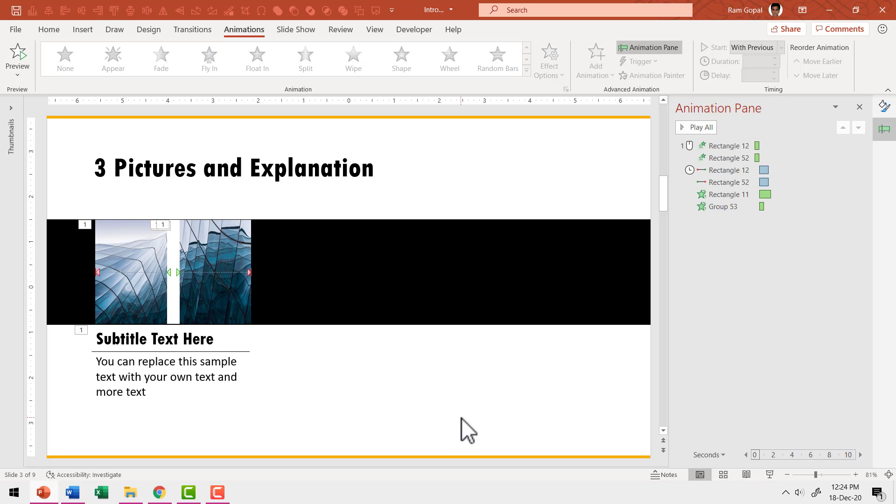
left_click_drag(272, 434, 70, 178)
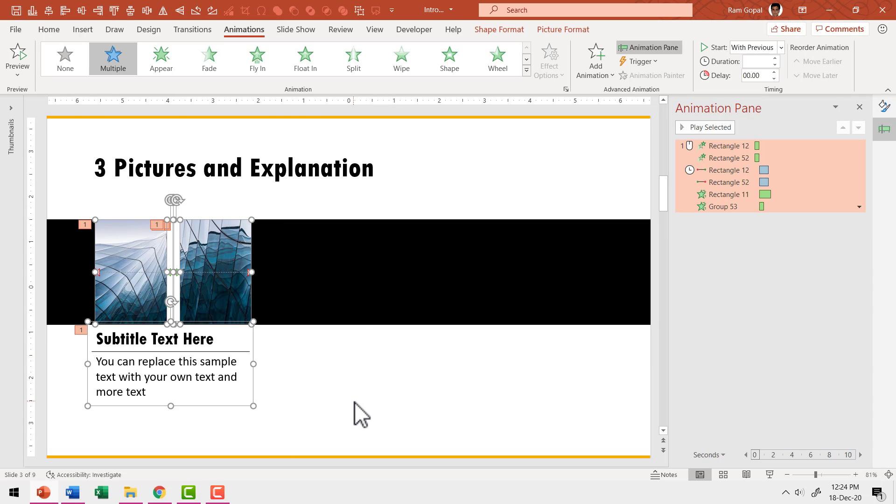
key("ctrl+d")
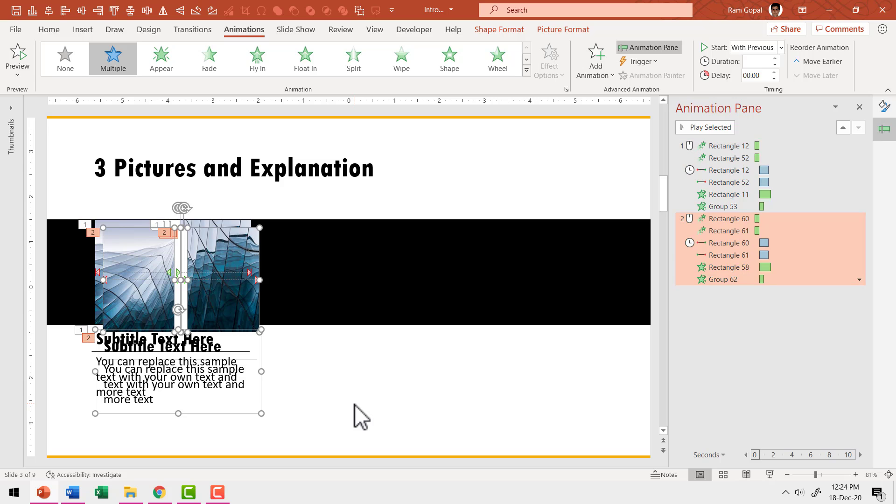
left_click_drag(239, 241, 415, 232)
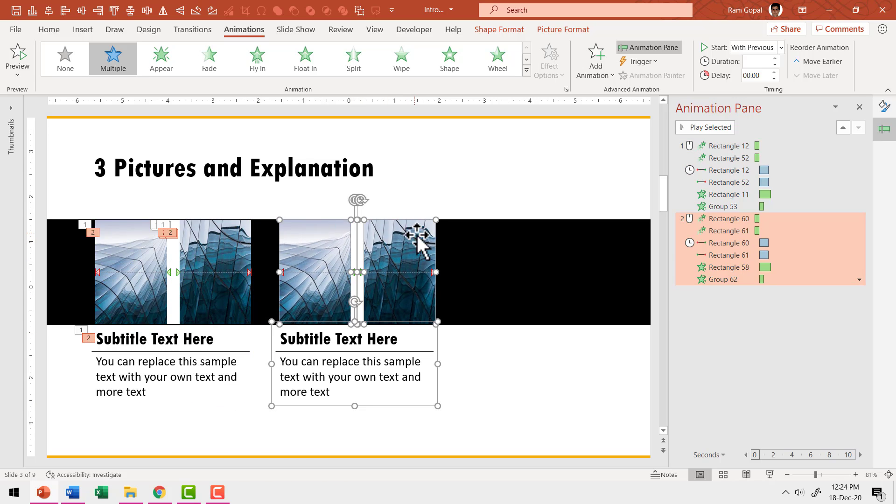
key("ctrl+d")
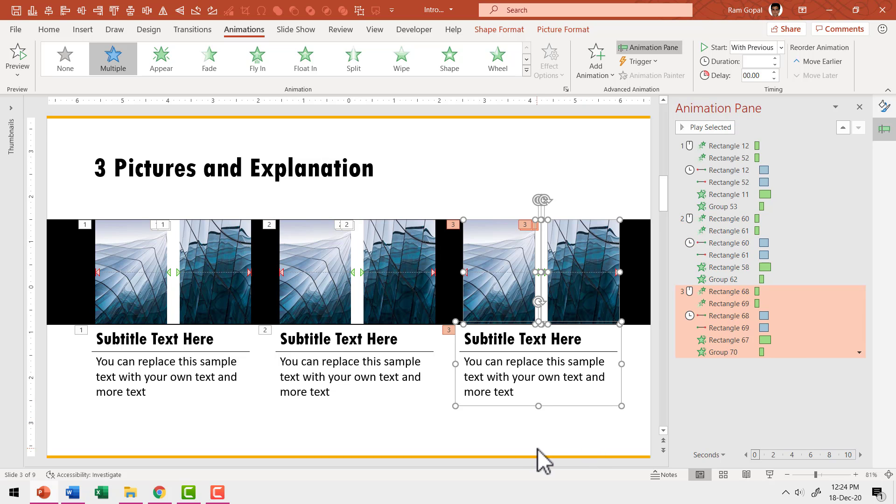
left_click(508, 441)
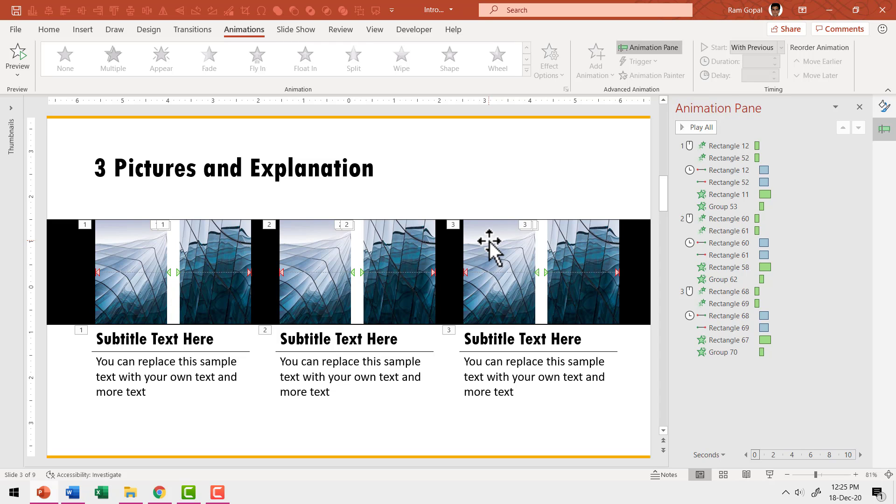
Step: Cut the top blue building photo from slide 4 to the clipboard
scroll(489, 242, "down", 1)
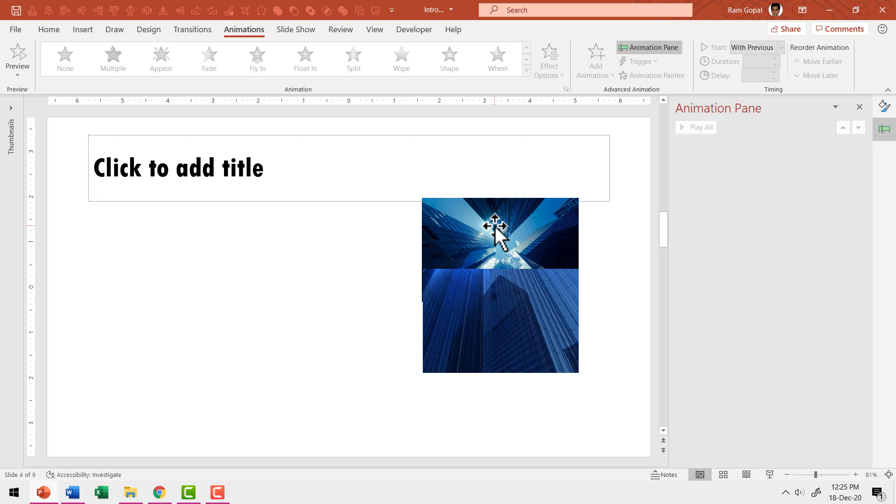
left_click(495, 226)
right_click(495, 226)
left_click(519, 236)
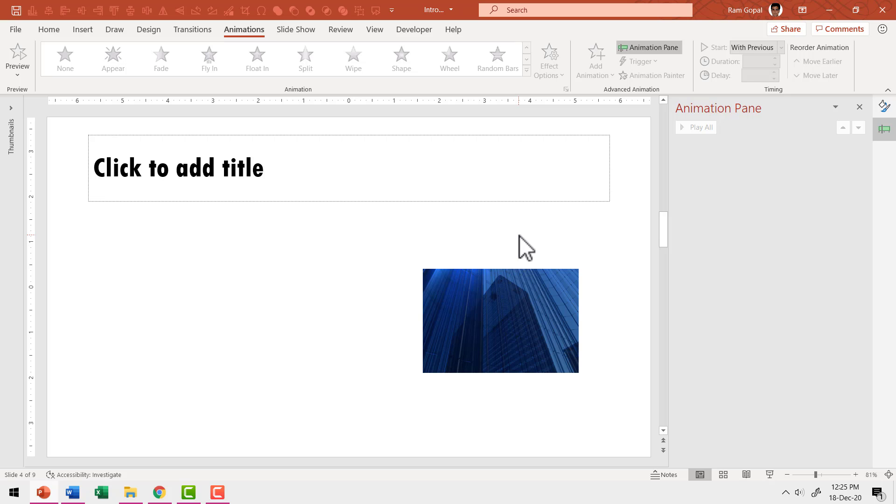
Step: Fill slide 3's middle-column picture with the clipboard skyscraper photo via Format Picture
scroll(520, 235, "up", 1)
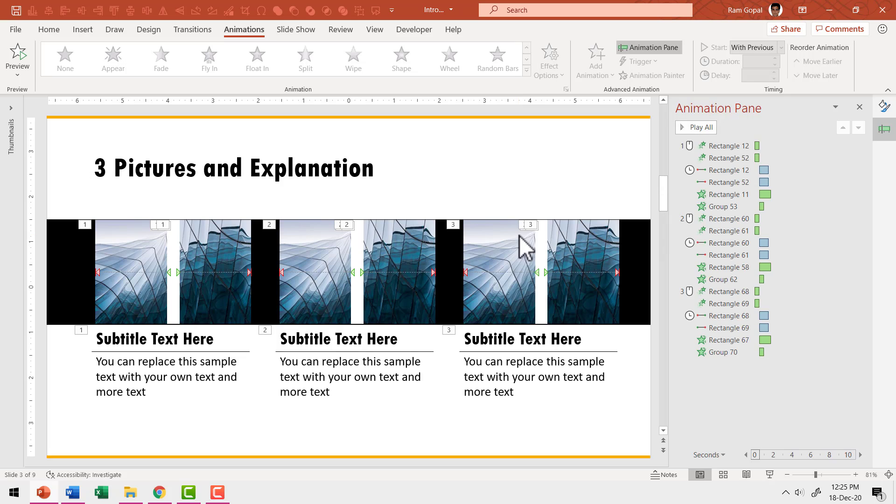
left_click(417, 241)
right_click(417, 241)
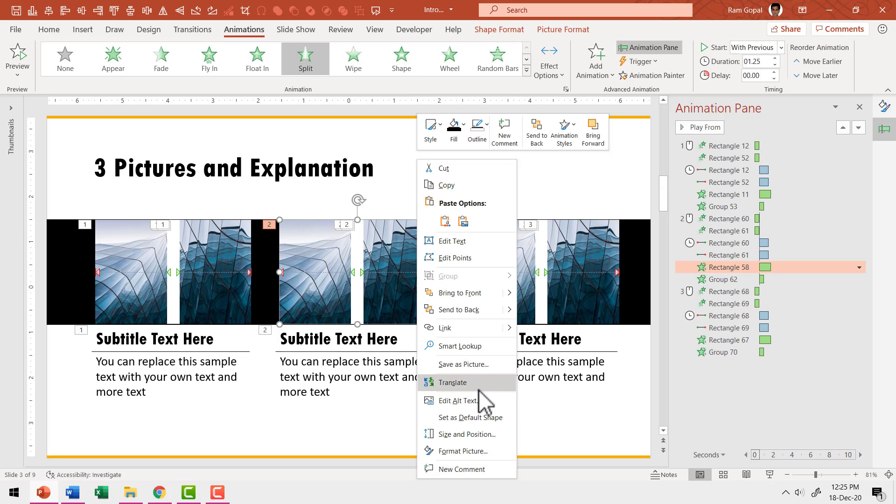
left_click(471, 451)
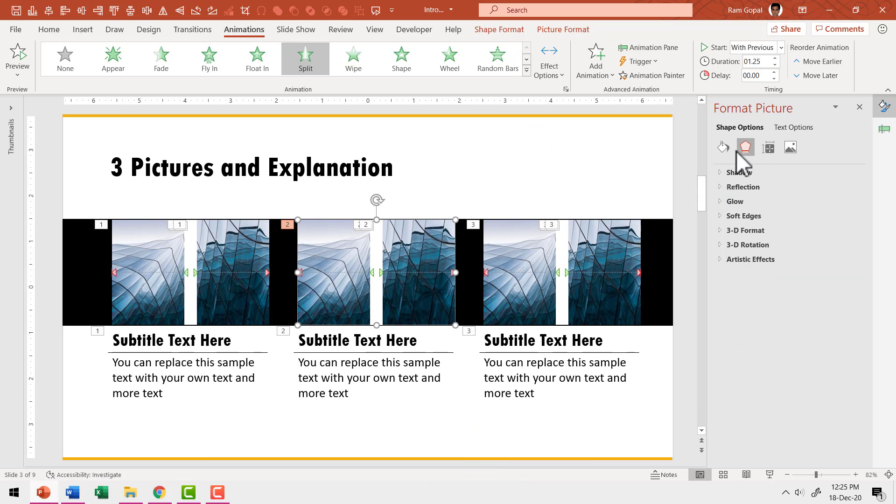
left_click(723, 147)
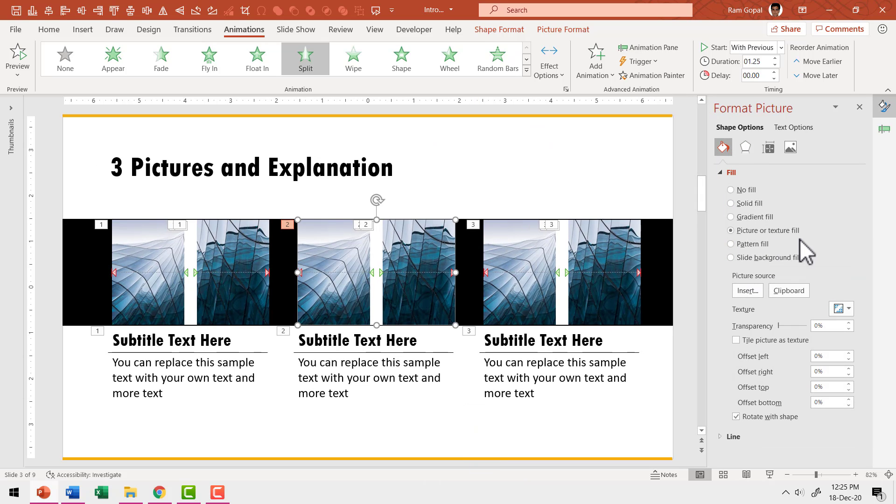
left_click(789, 291)
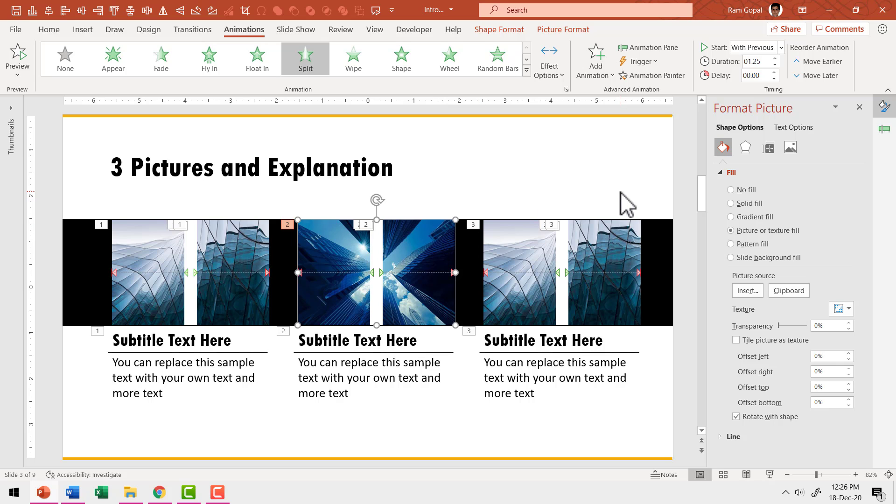
scroll(626, 203, "down", 1)
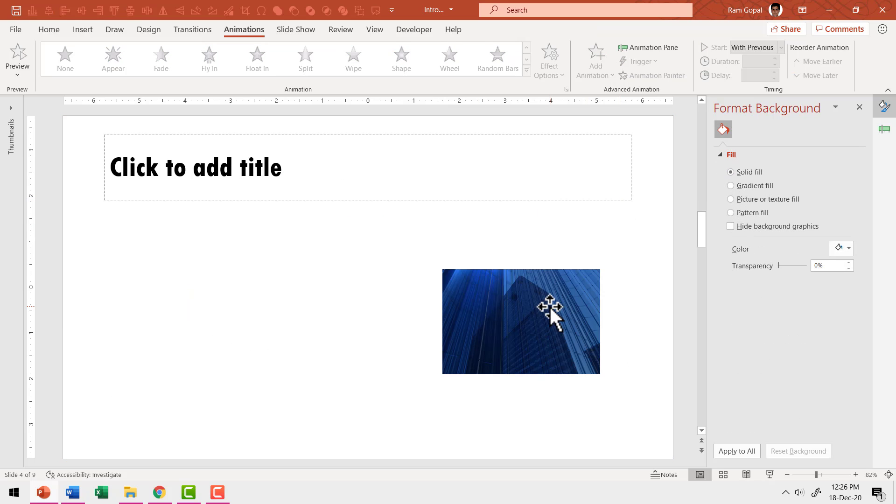
Step: Cut the remaining blue building photo from slide 4
left_click(550, 305)
right_click(550, 307)
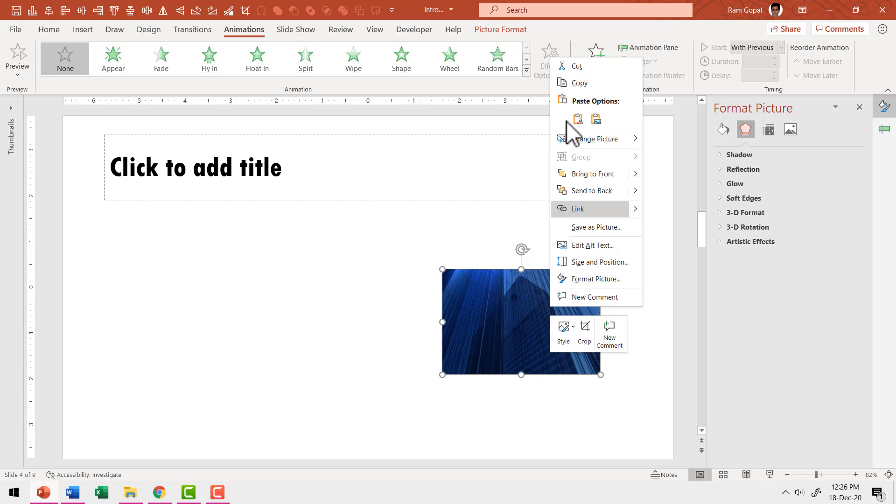
left_click(577, 70)
Step: Fill slide 3's third-column picture with the cut photo and start the slideshow
key("Page_Up")
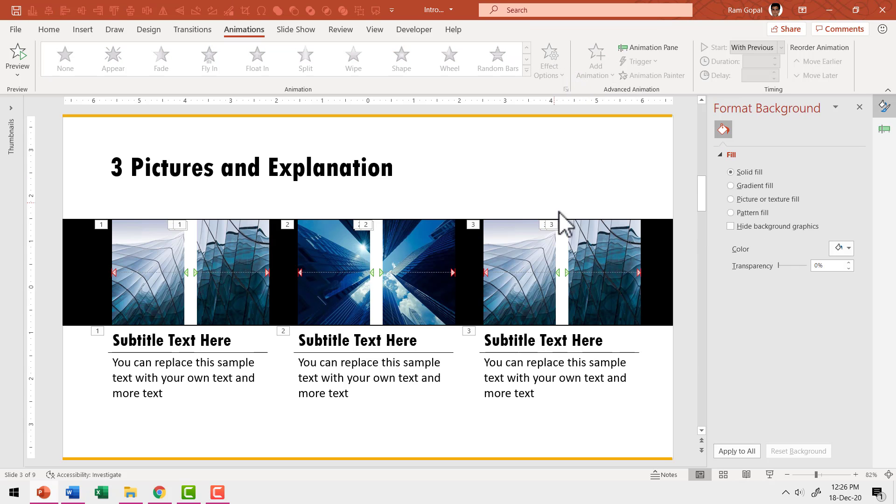
left_click(636, 244)
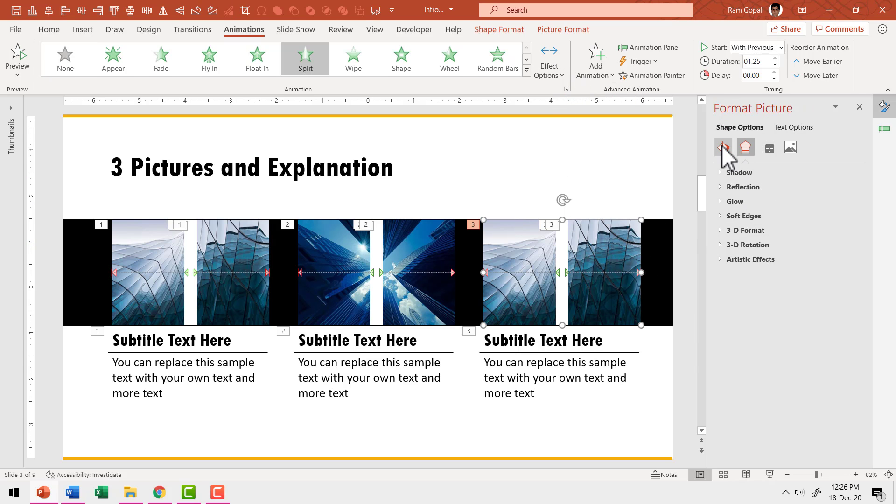
left_click(724, 147)
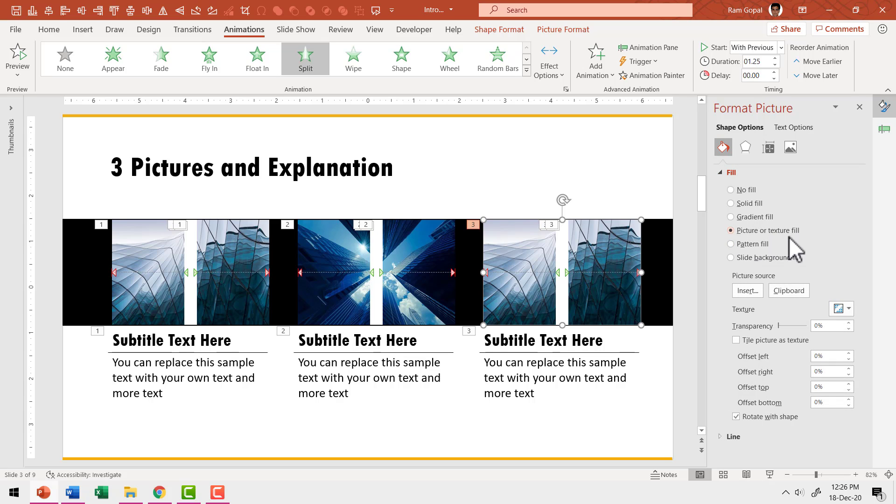
left_click(785, 292)
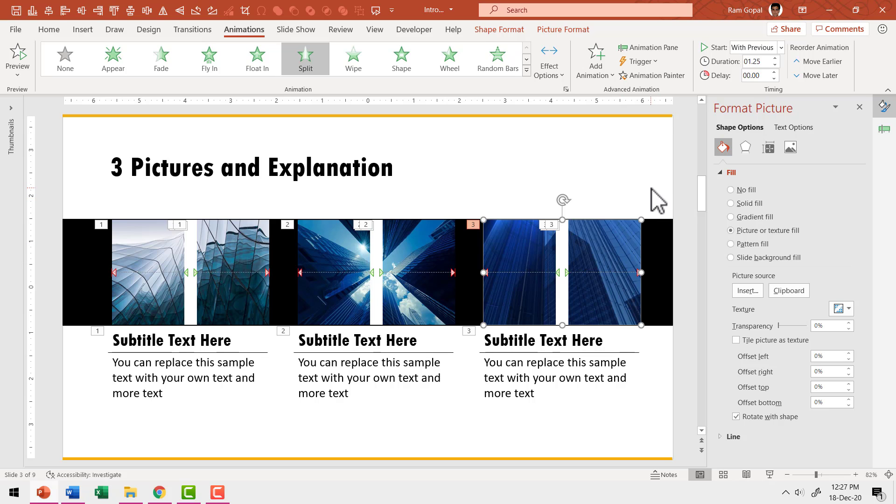
left_click(770, 475)
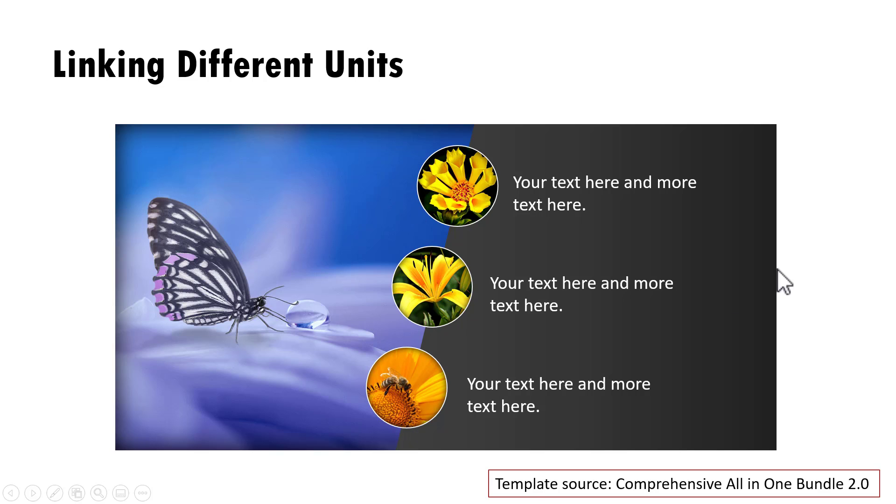
Step: Advance to '3 Photos with text' and play the middle and right column drawing animations
left_click(811, 259)
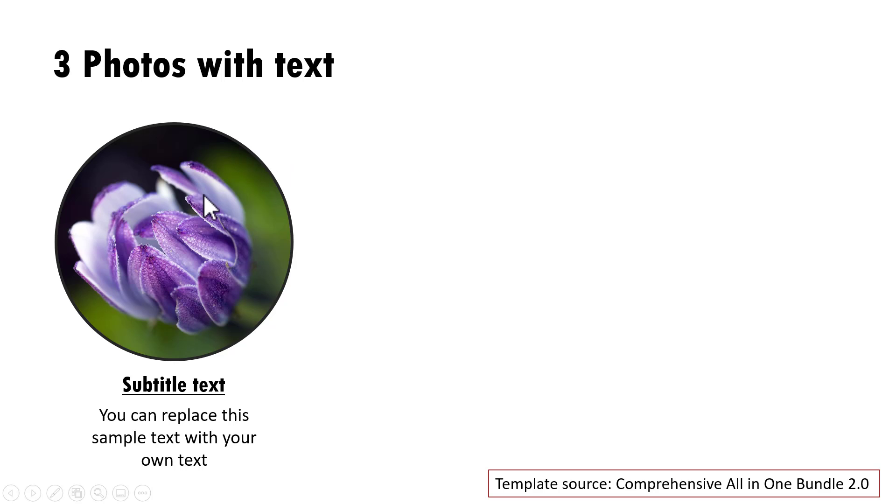
left_click(722, 335)
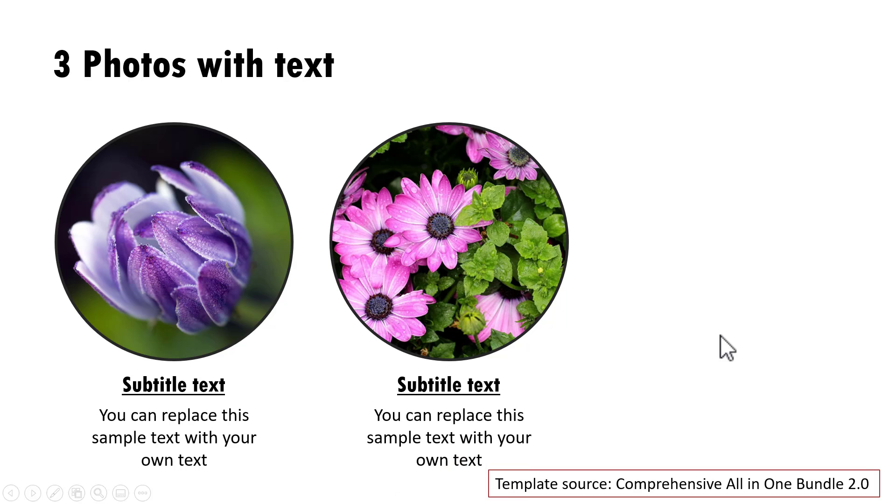
left_click(721, 336)
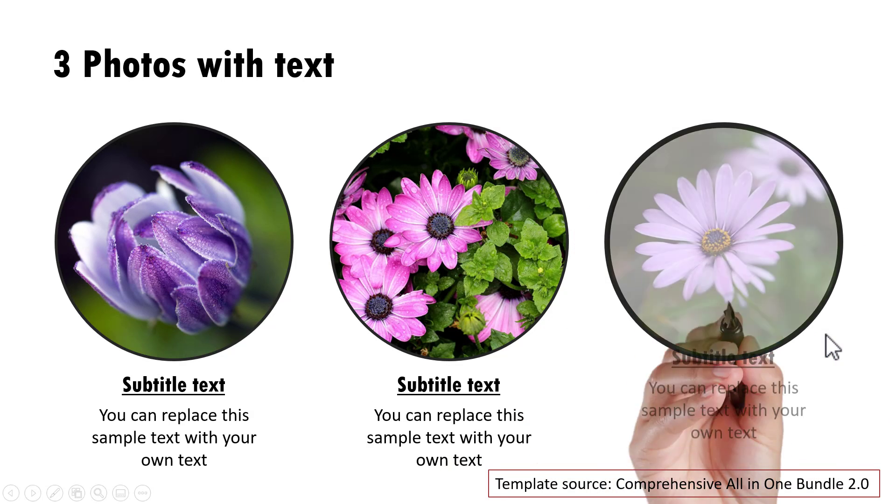
Step: Reveal the explanation panels under the tulip, hibiscus and sunflower on the next sample slide
left_click(824, 368)
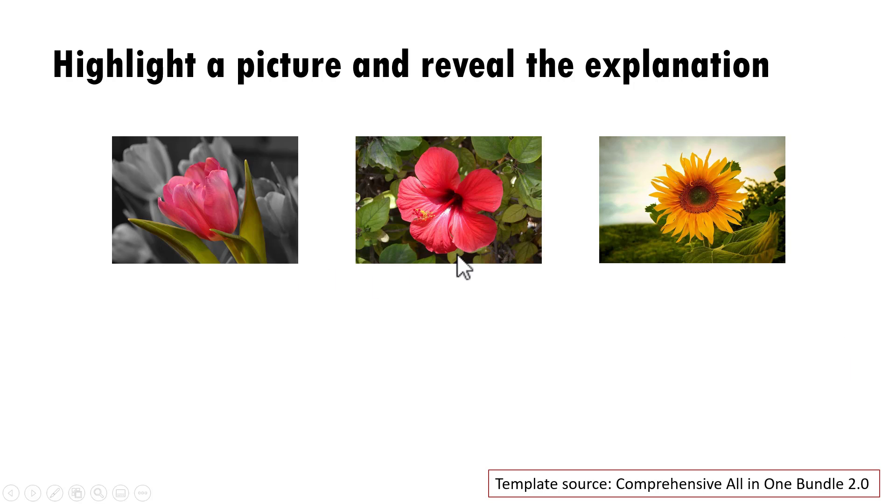
left_click(818, 238)
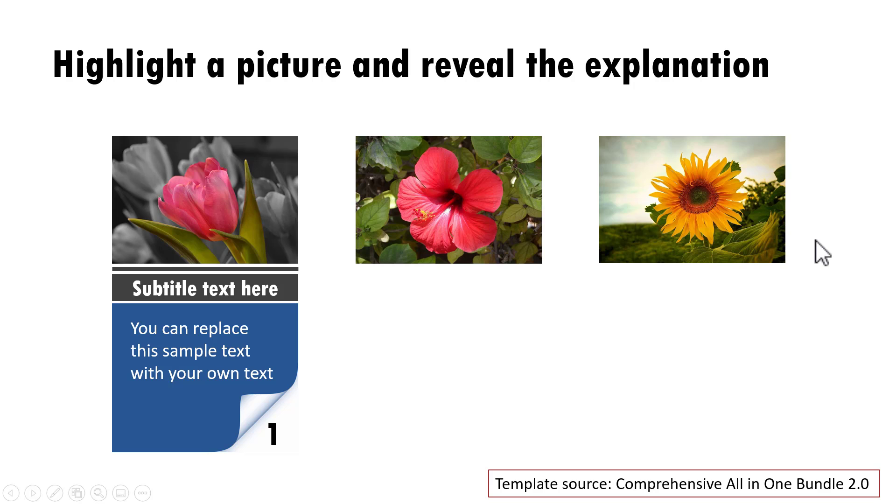
left_click(811, 240)
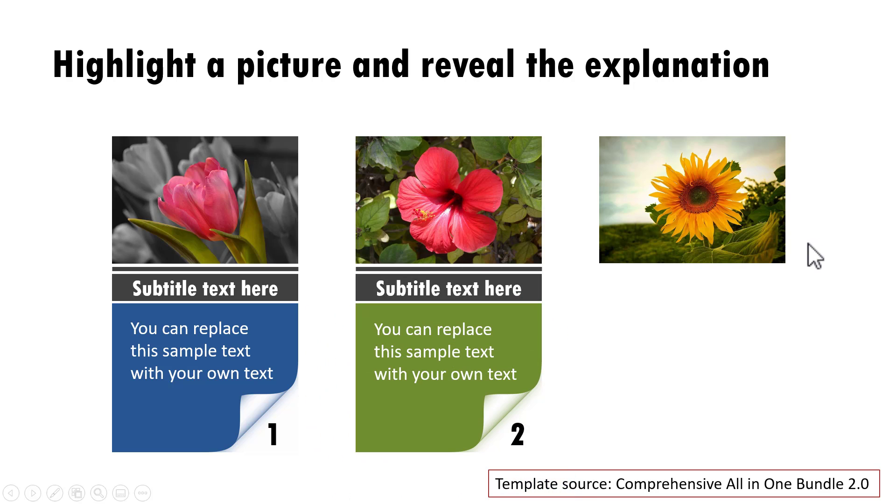
left_click(808, 243)
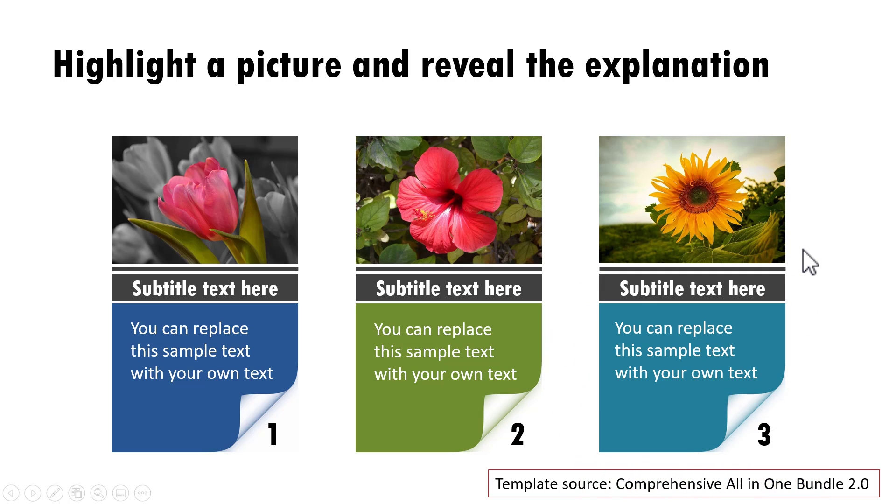
Step: On the city pictures slide, move the spotlight across the left, street and skyline pictures
left_click(808, 285)
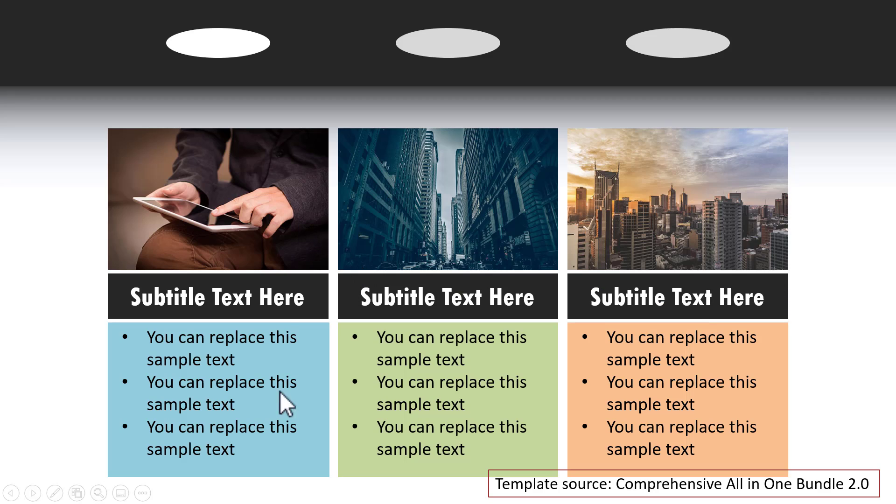
left_click(823, 360)
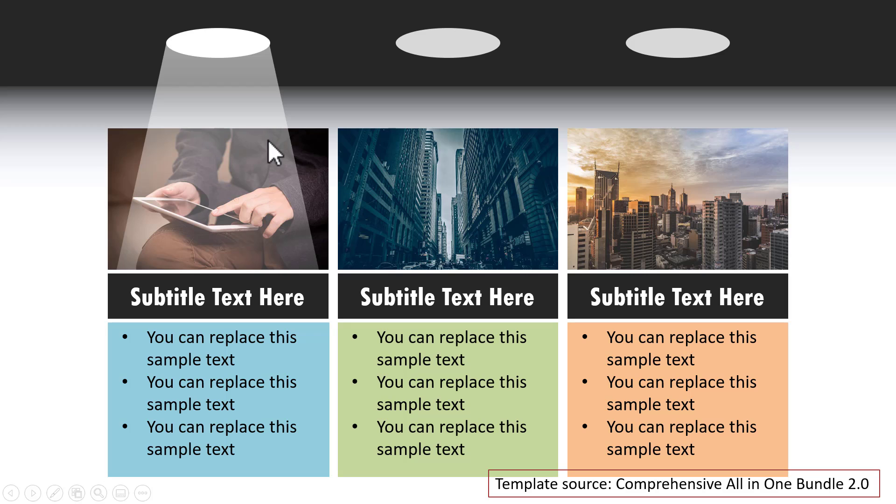
left_click(808, 303)
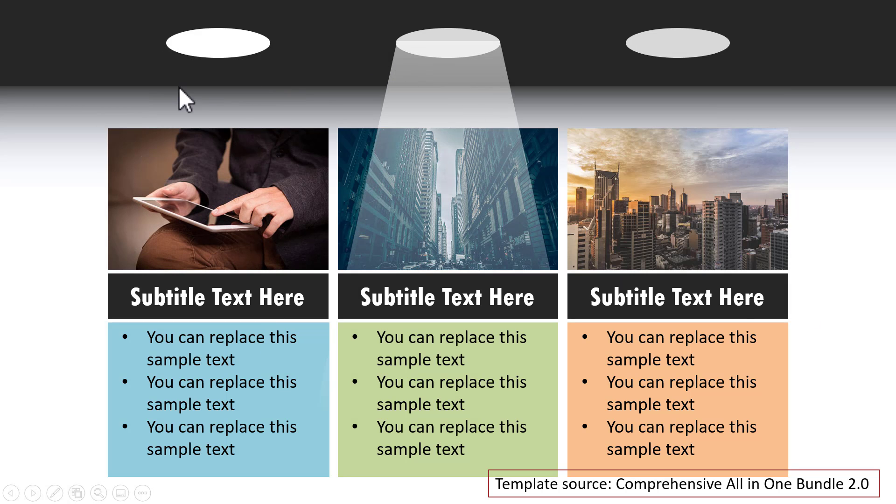
left_click(833, 223)
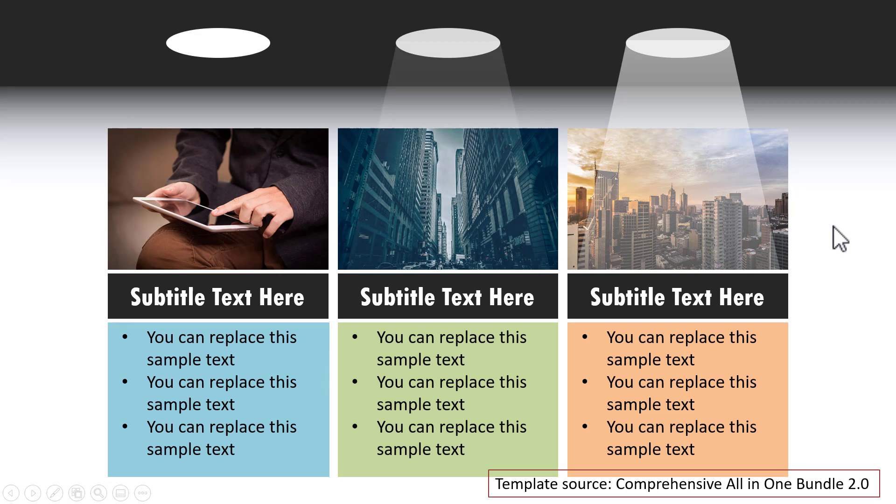
Step: Animate in two framed photos on 'Images and Description', then end the slideshow
left_click(823, 315)
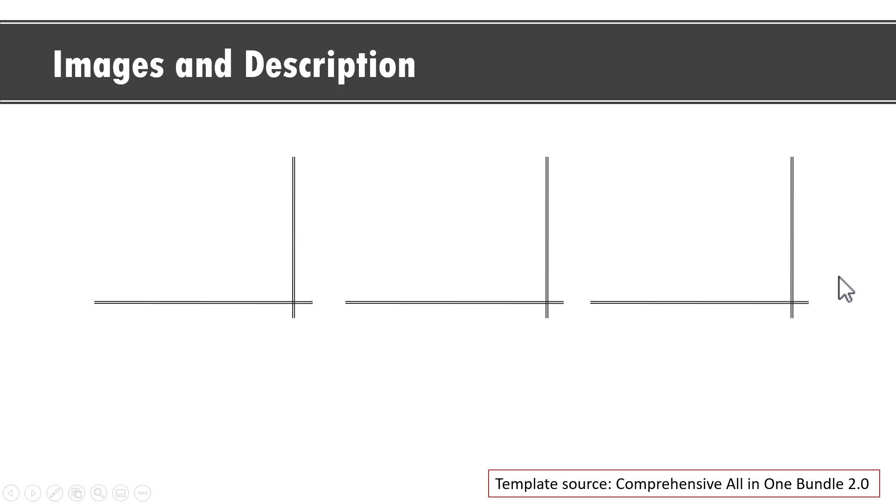
left_click(822, 277)
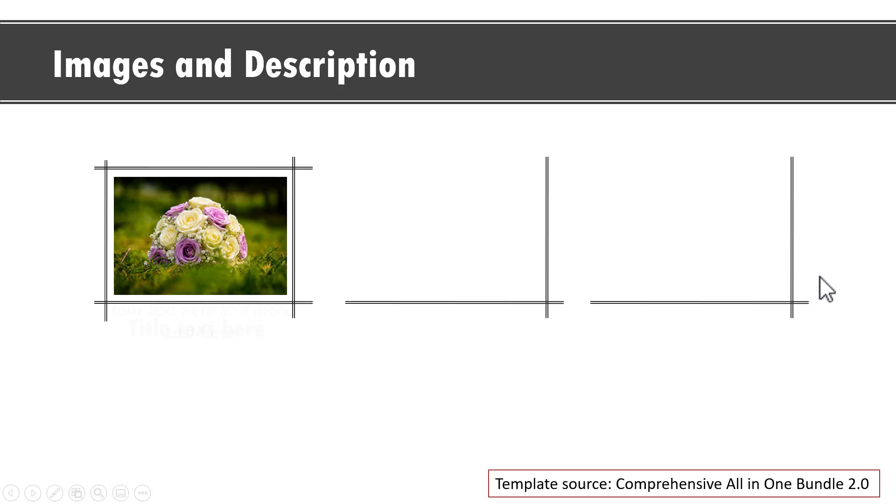
left_click(814, 279)
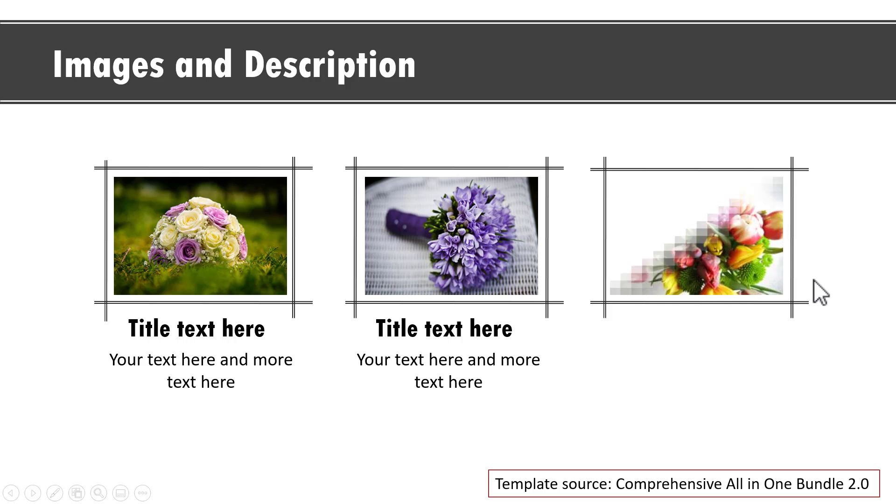
key("Escape")
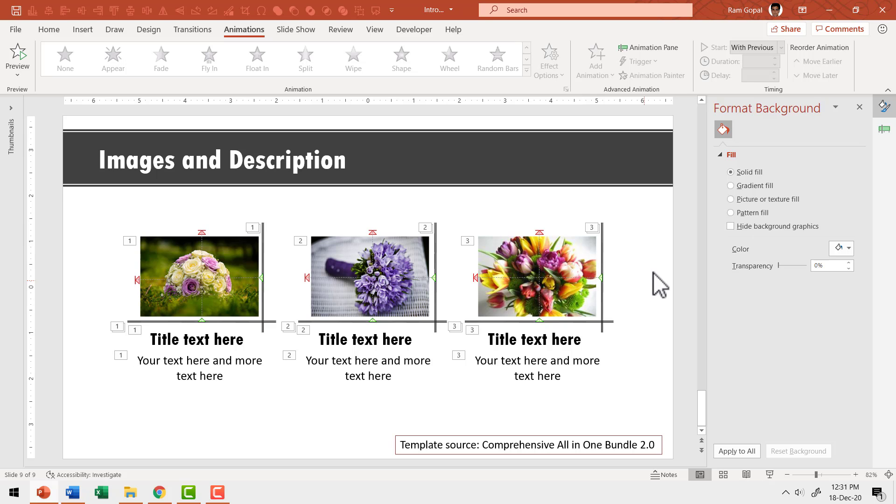
Step: Show the Animation Pane listing the slide's animations
left_click(887, 131)
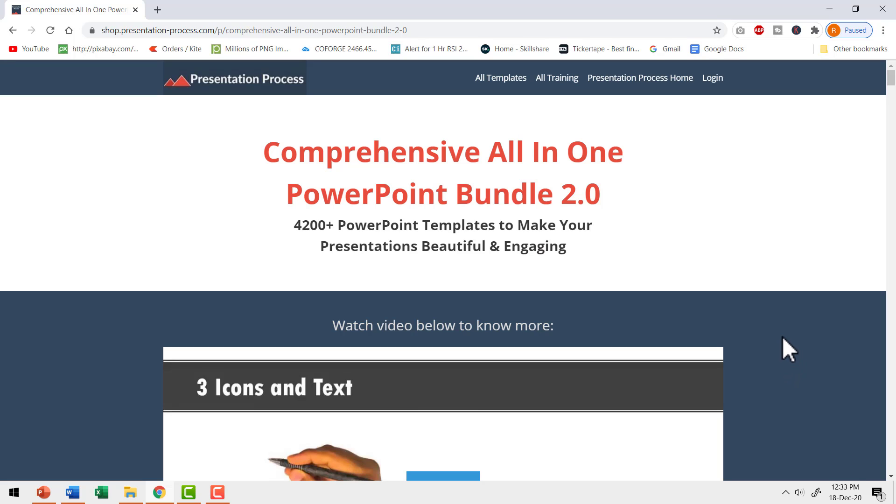
scroll(782, 337, "down", 4)
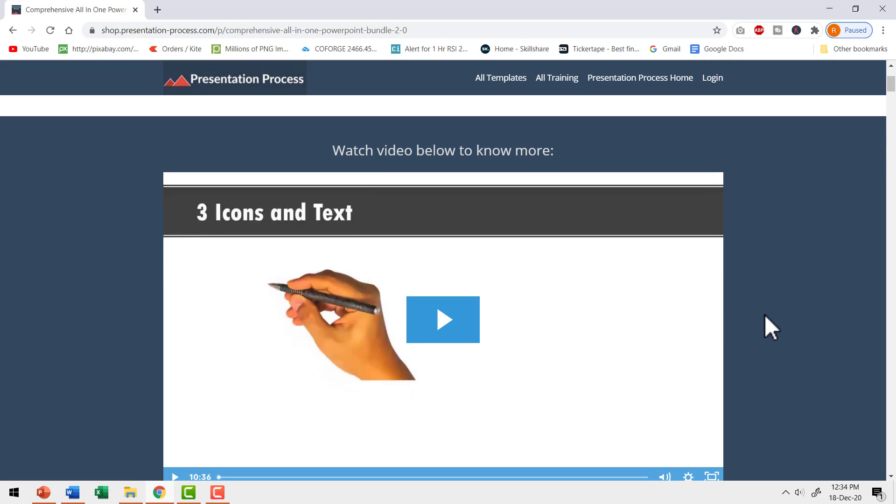
scroll(762, 313, "up", 4)
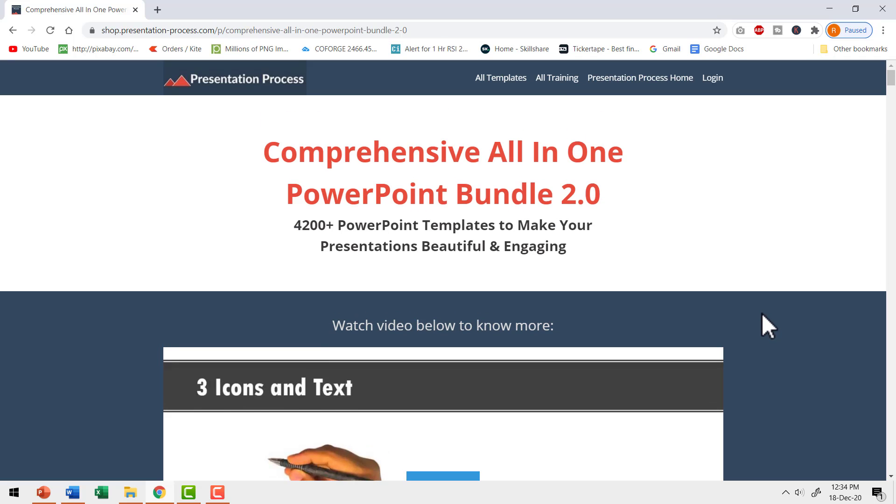